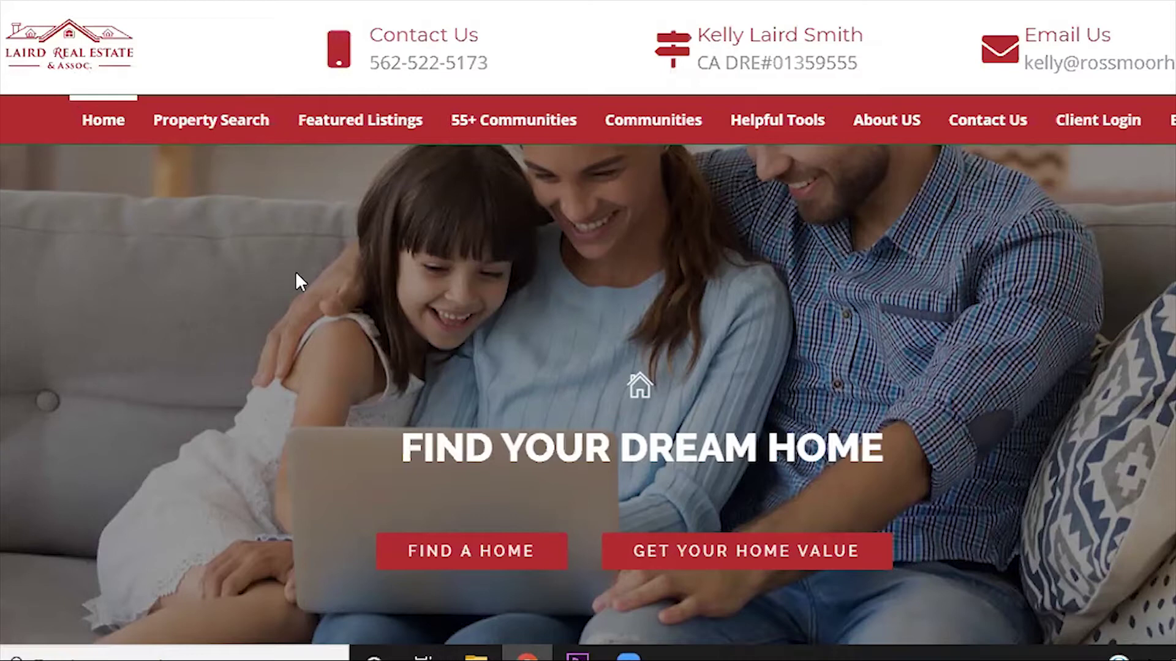
pyautogui.scroll(-10, 296, 274)
pyautogui.scroll(-7, 271, 221)
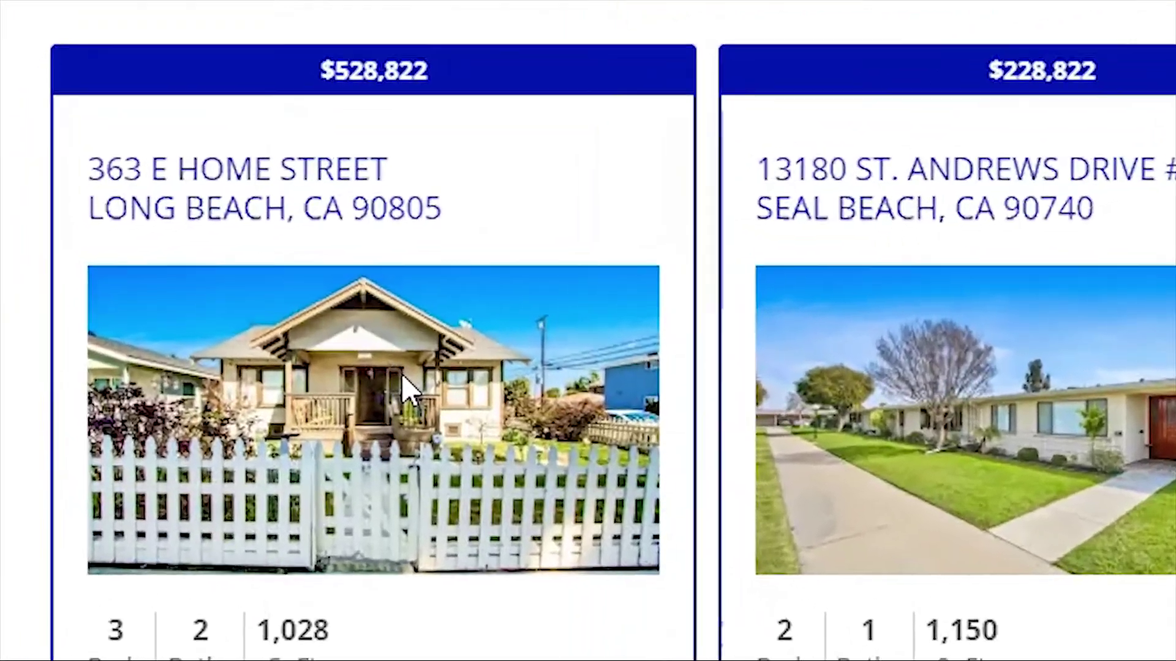
pyautogui.click(402, 374)
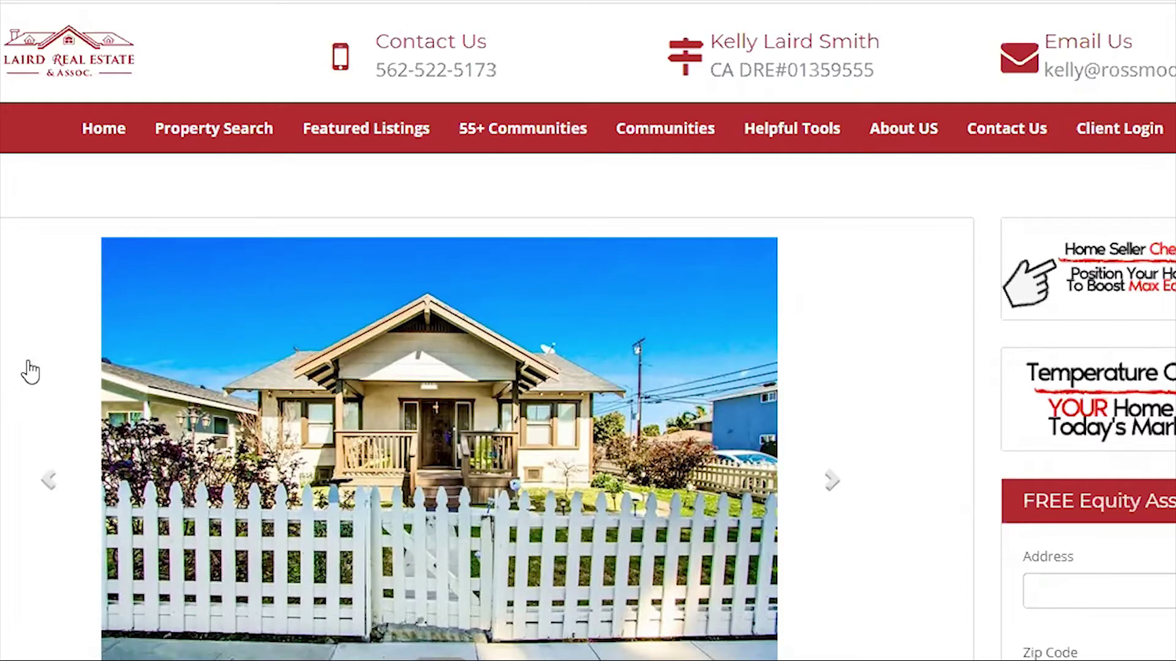
pyautogui.scroll(-6, 18, 336)
pyautogui.scroll(5, 17, 336)
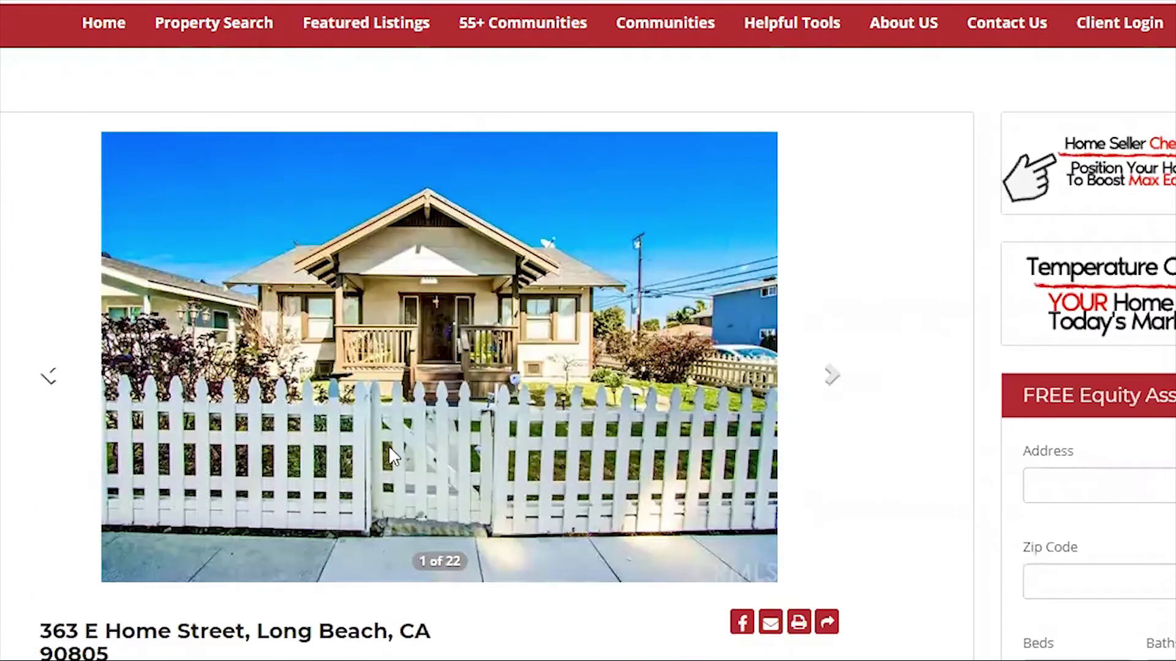
pyautogui.scroll(-5, 125, 365)
pyautogui.scroll(-12, 125, 365)
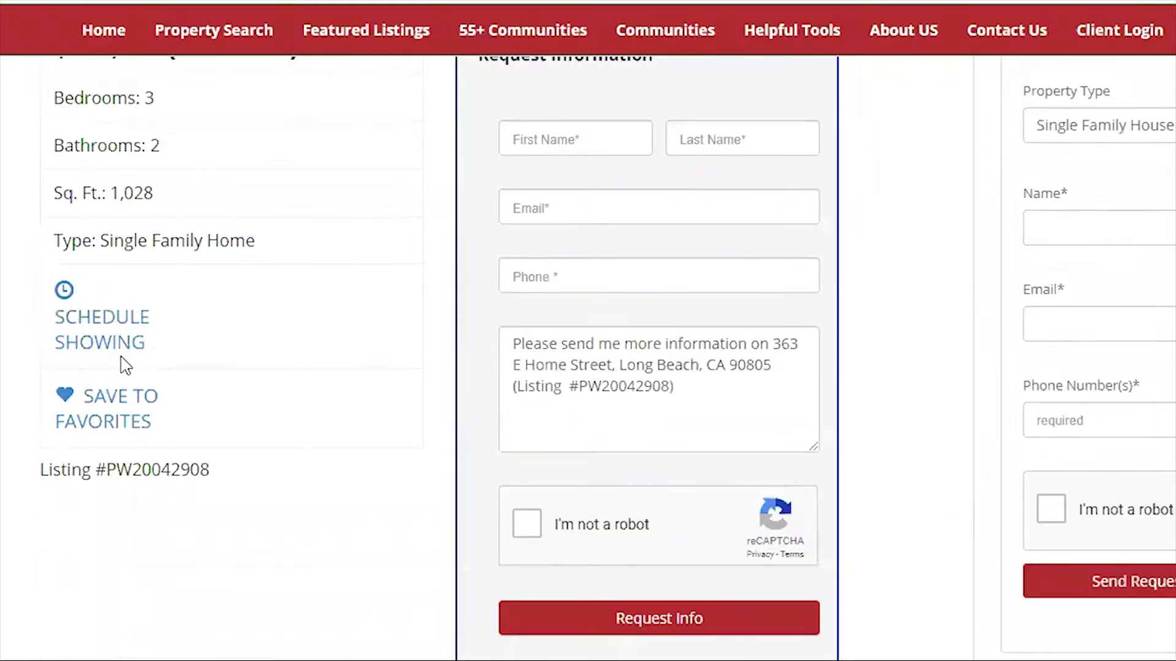
pyautogui.scroll(-15, 122, 356)
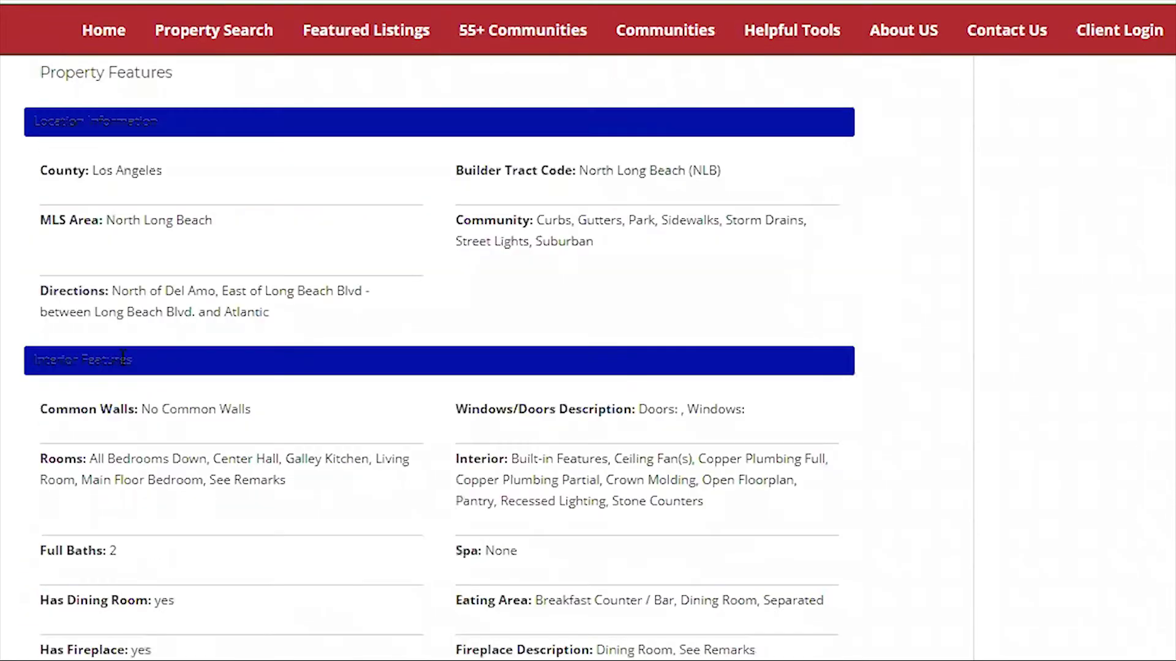
pyautogui.scroll(-20, 123, 357)
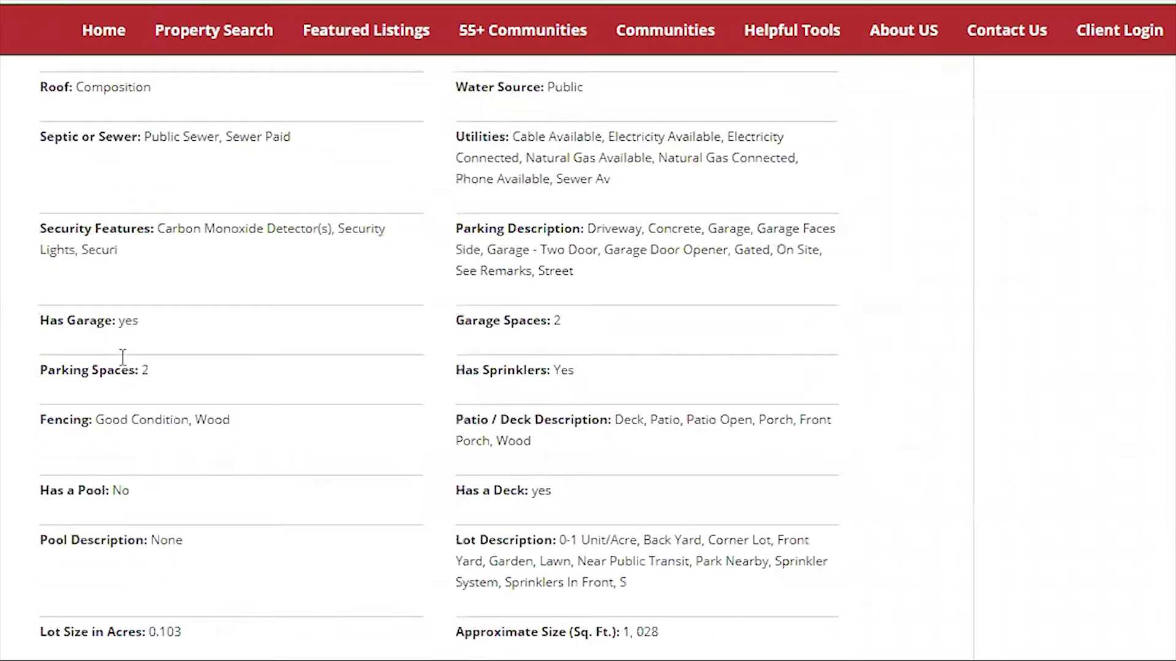
pyautogui.scroll(-4, 122, 357)
pyautogui.scroll(18, 184, 454)
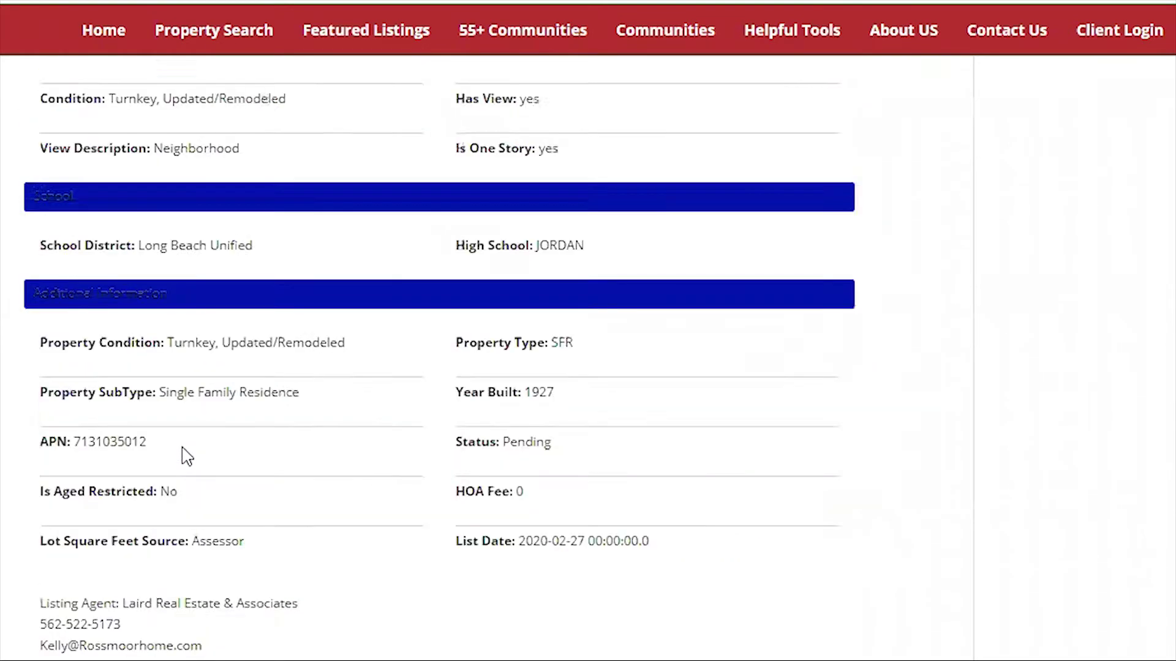
pyautogui.scroll(20, 184, 455)
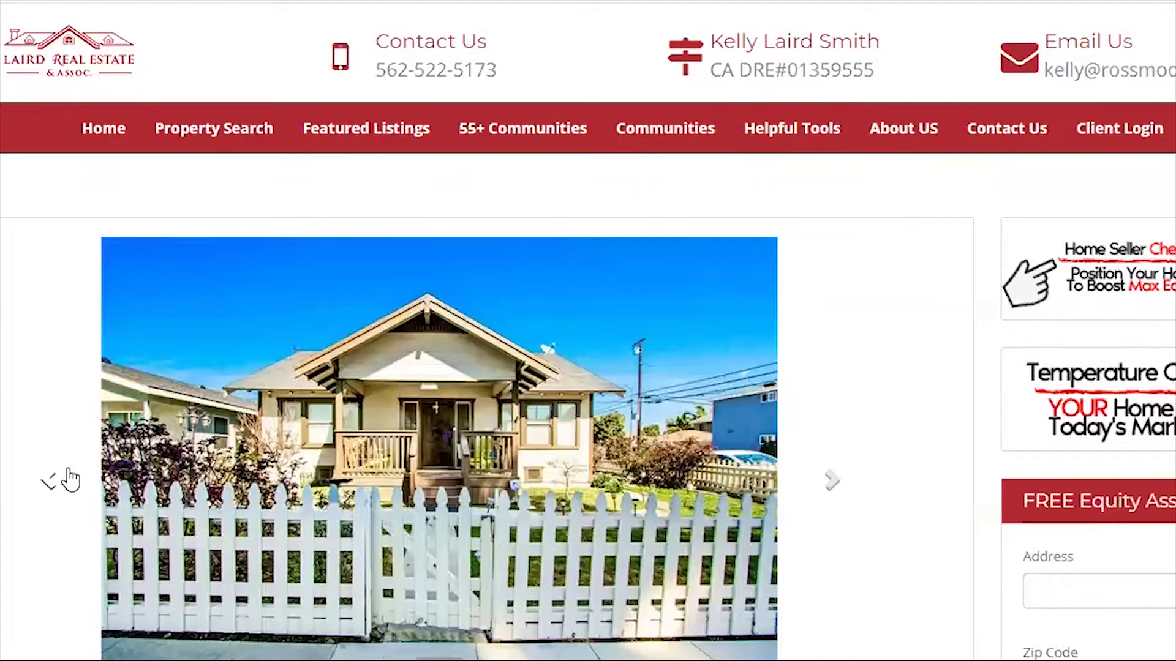
pyautogui.scroll(-5, 911, 260)
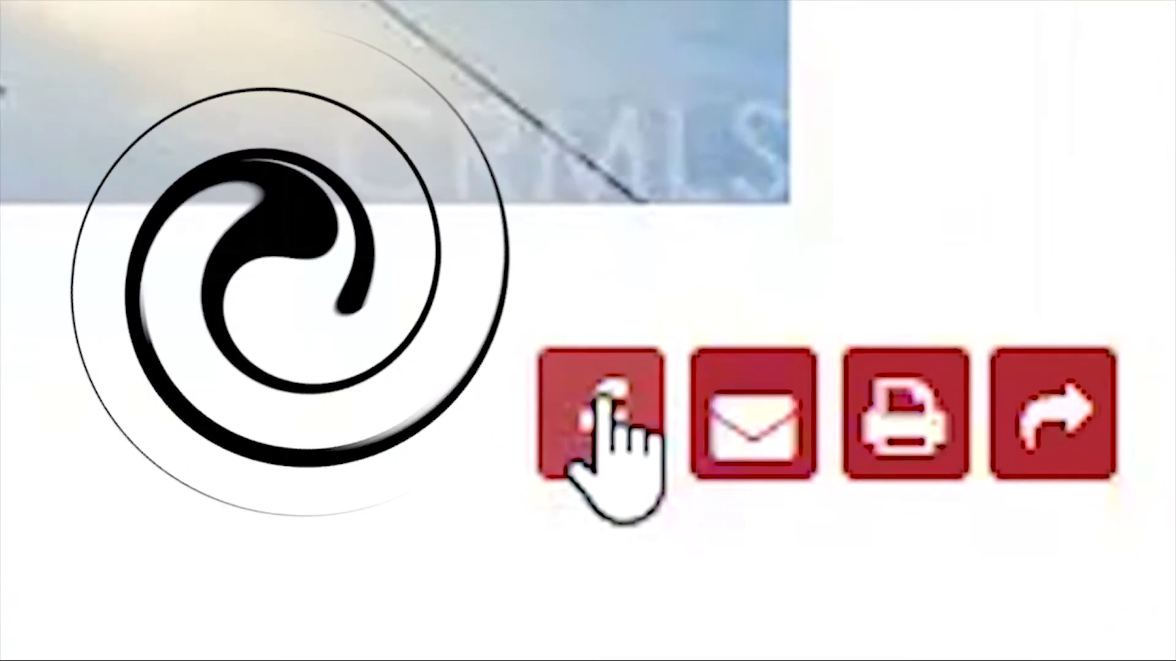
pyautogui.click(588, 423)
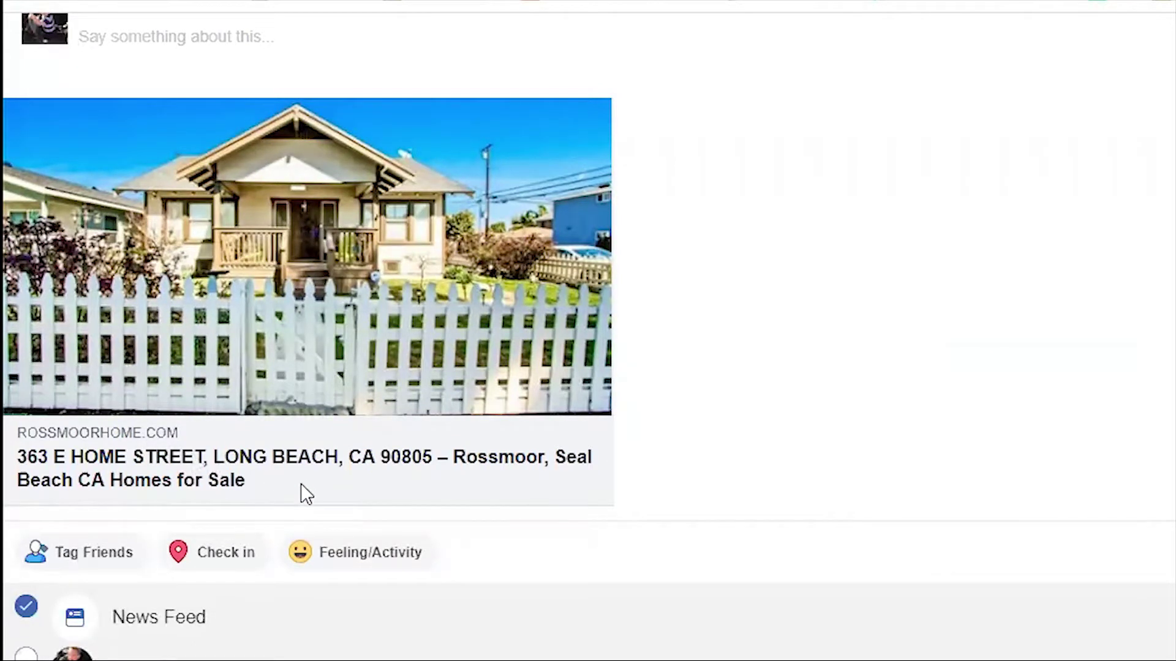
# Caption the post 'New Home In Long Beach' and paste $530,000, 3 bed, 2 bath, phone and description.
pyautogui.scroll(3, 300, 479)
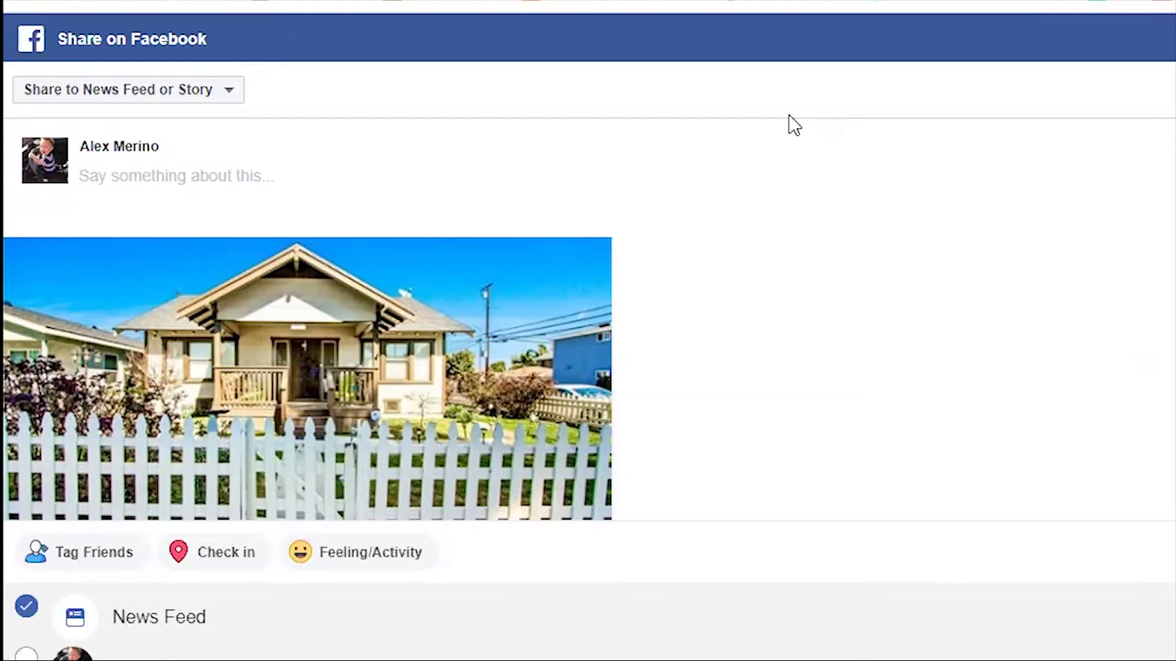
pyautogui.write('Che')
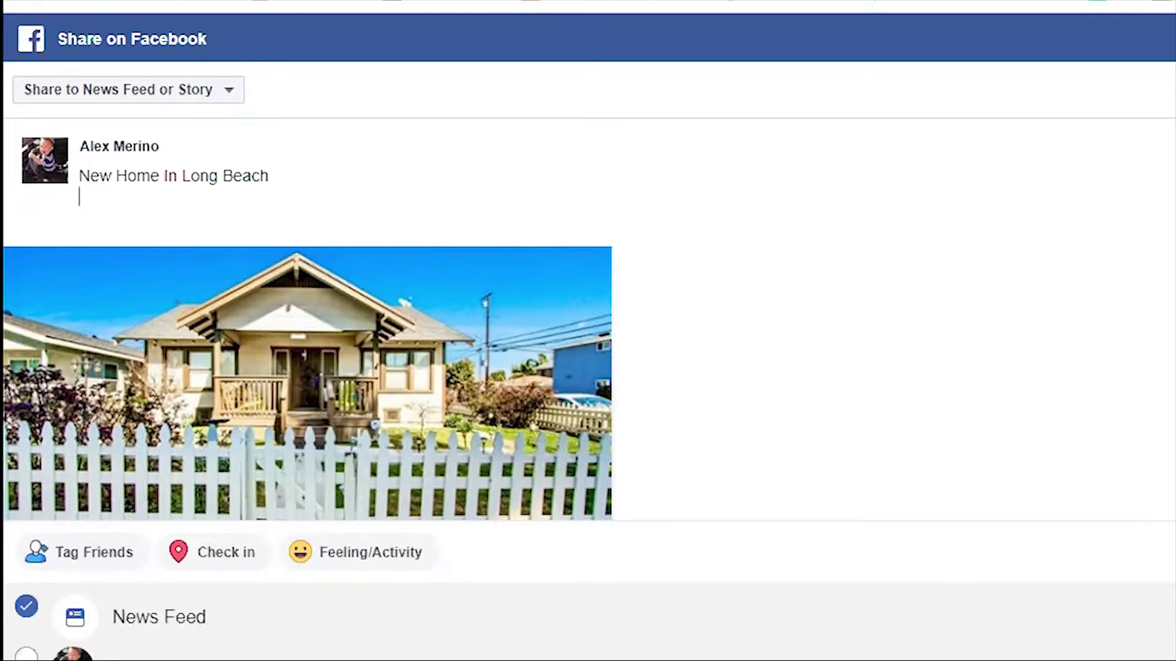
pyautogui.hotkey('ctrl', 'v')
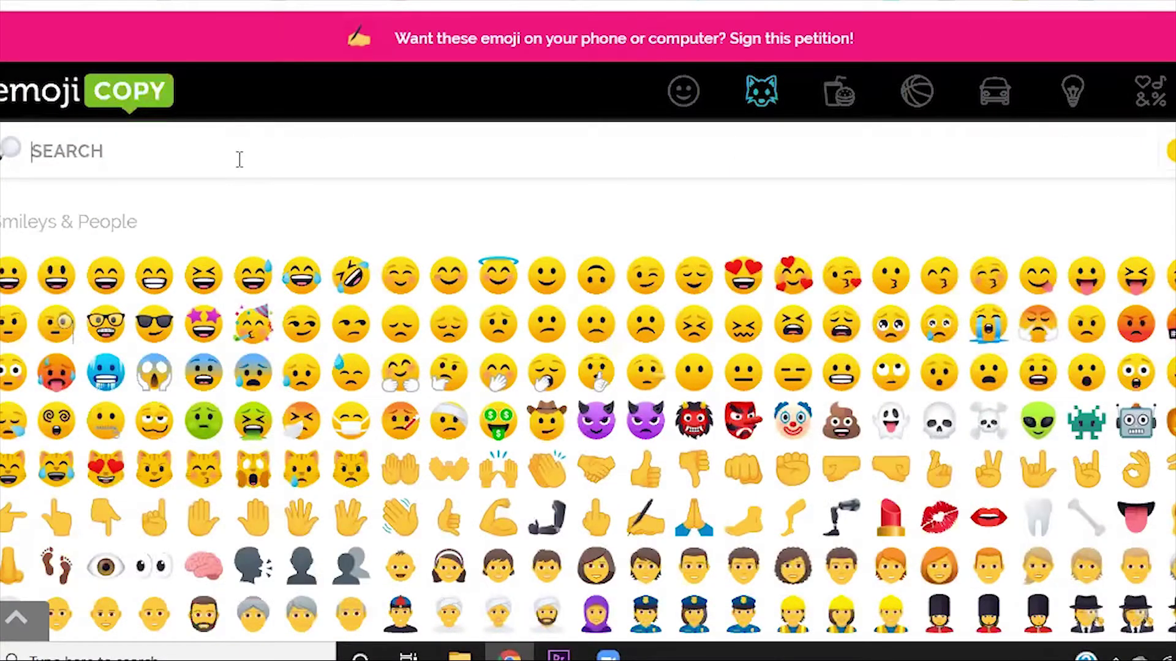
# Search ALERT on EmojiCopy and copy two megaphone emoji.
pyautogui.write('ALERT')
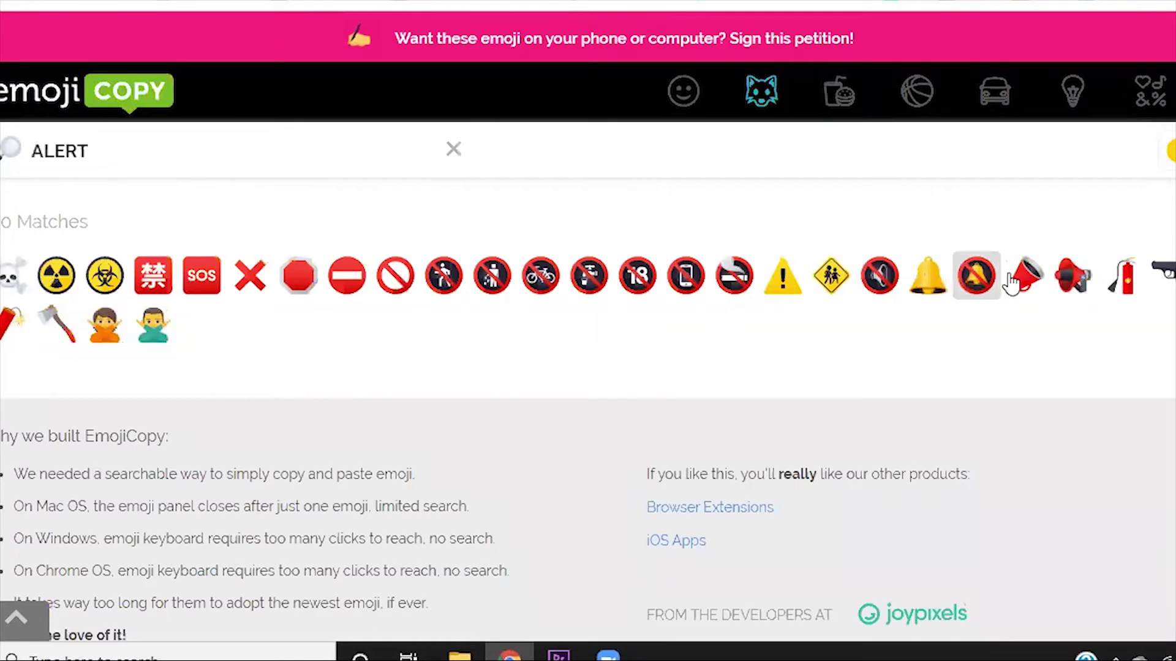
pyautogui.click(1028, 280)
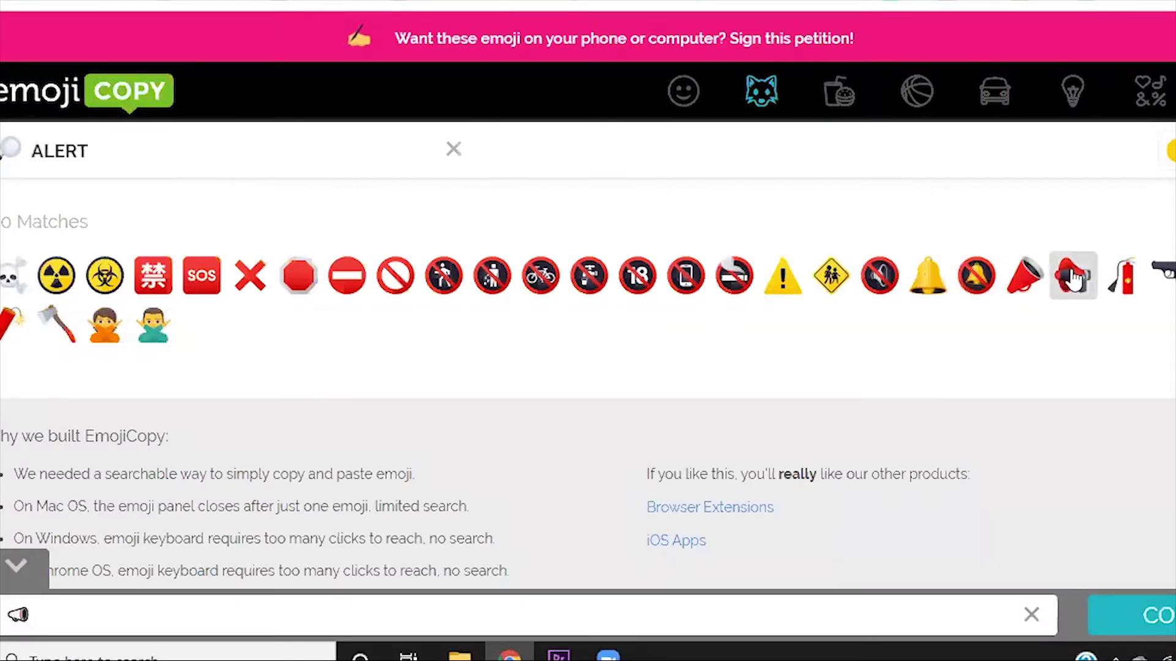
pyautogui.click(1073, 280)
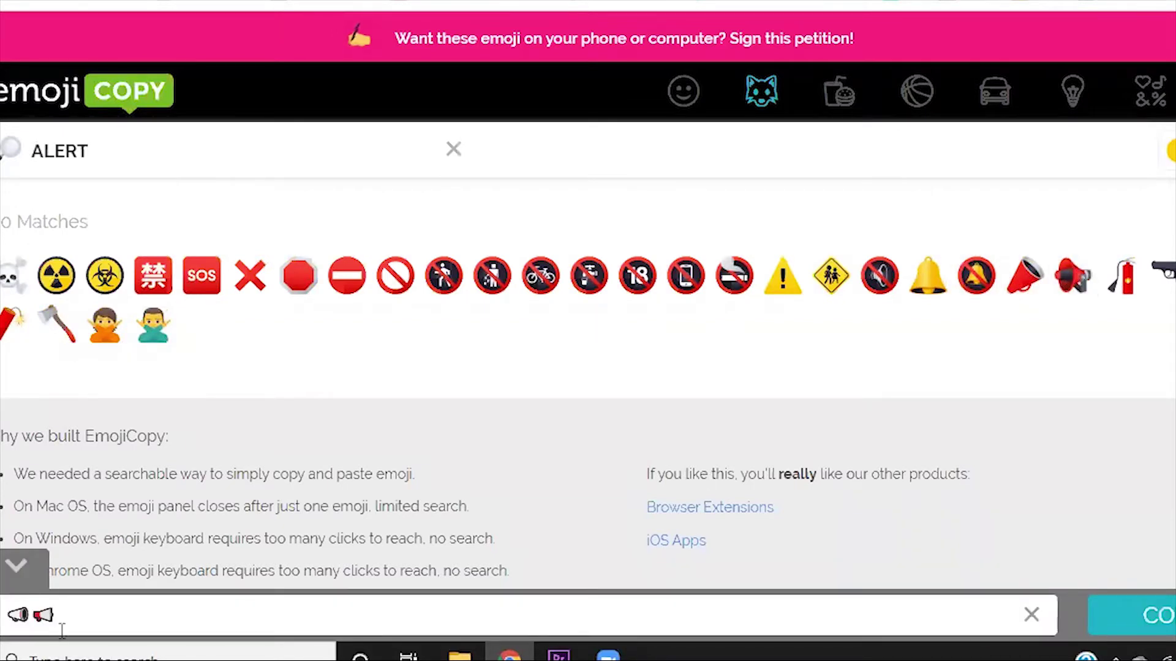
pyautogui.click(1151, 624)
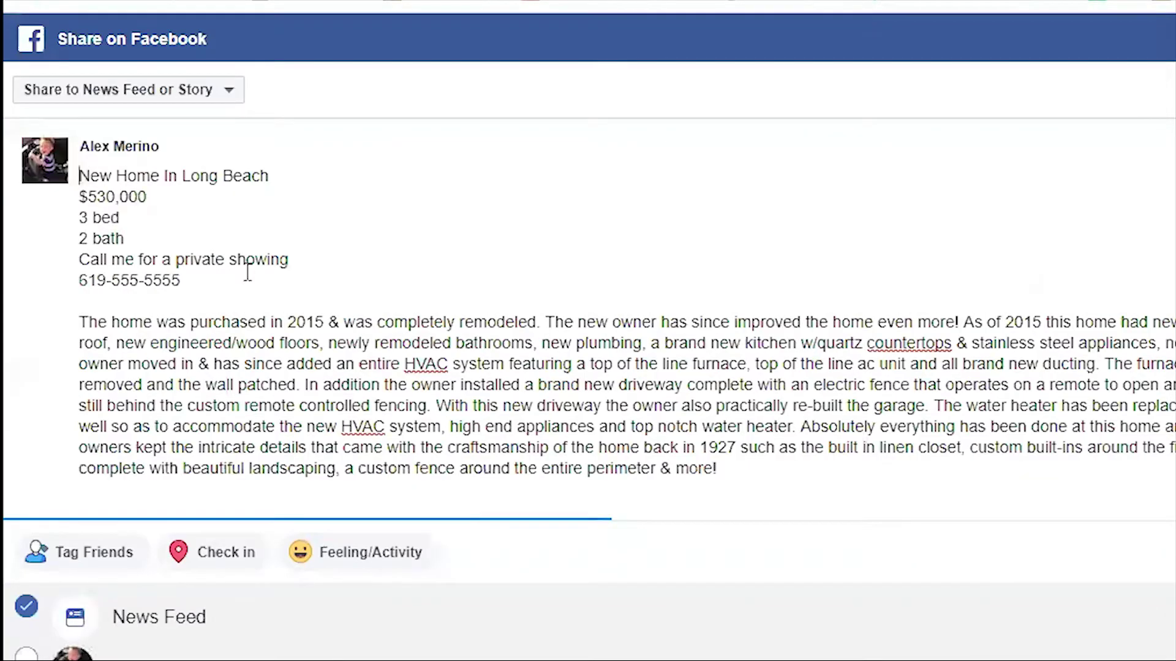
# Paste the megaphones before and after the 'New Home In Long Beach' headline.
pyautogui.hotkey('ctrl', 'v')
pyautogui.press('Down')
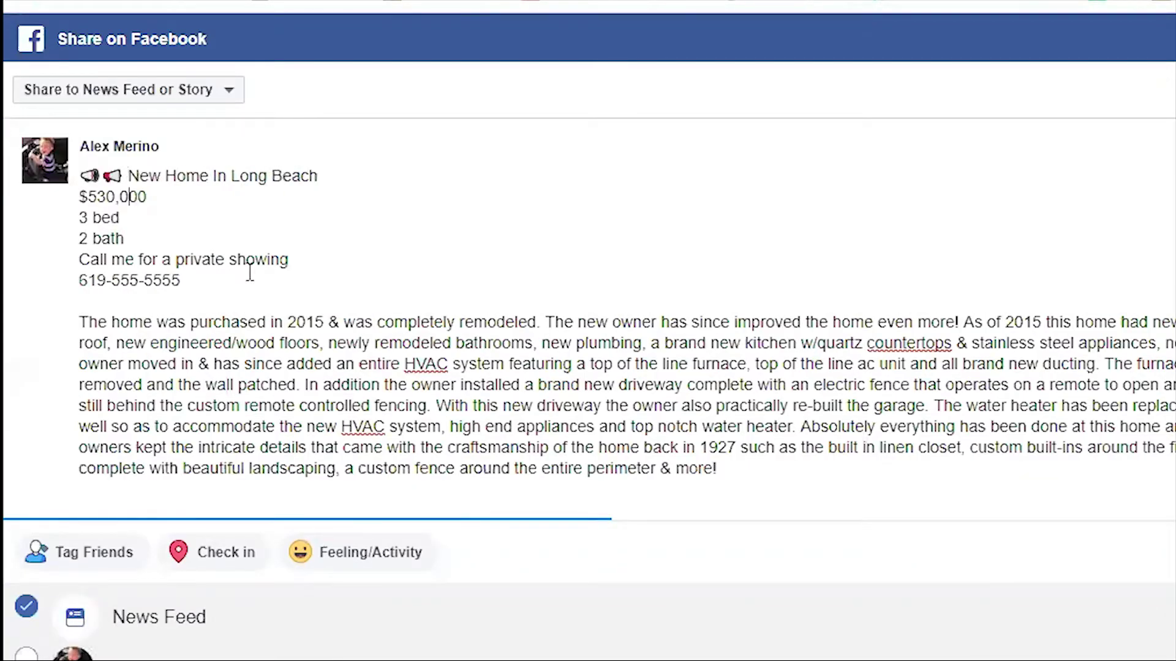
pyautogui.press('Up')
pyautogui.press('End')
pyautogui.hotkey('ctrl', 'v')
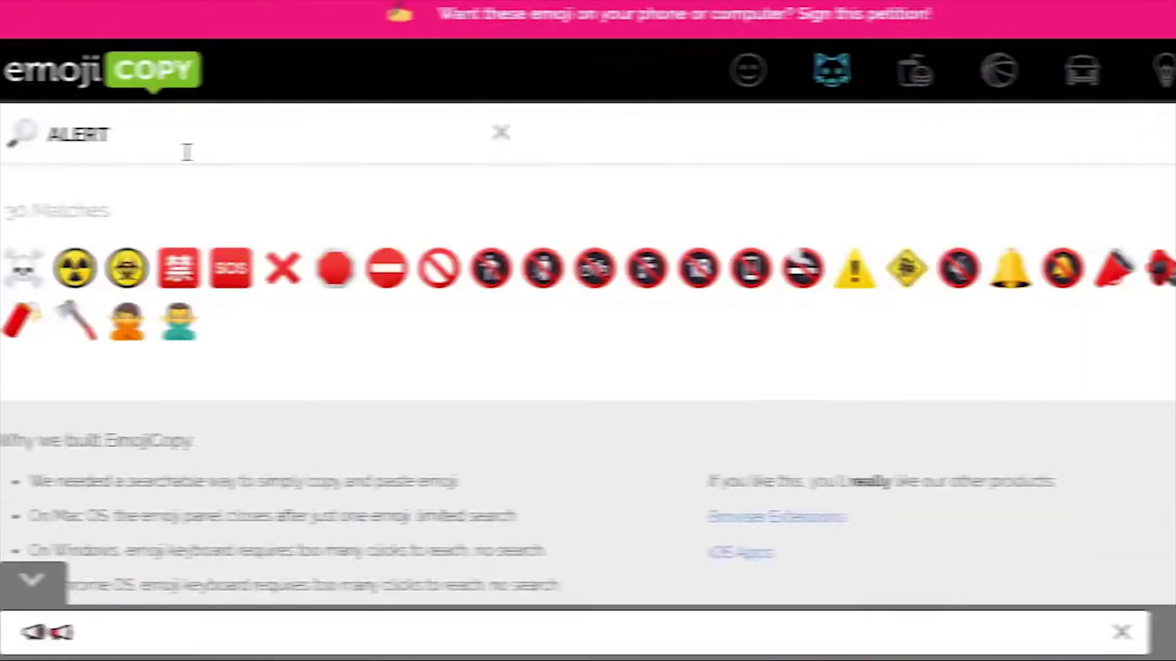
# Replace the plain dollar sign before 530,000 with a green dollar emoji.
pyautogui.doubleClick(247, 146)
pyautogui.write('DOLLAR')
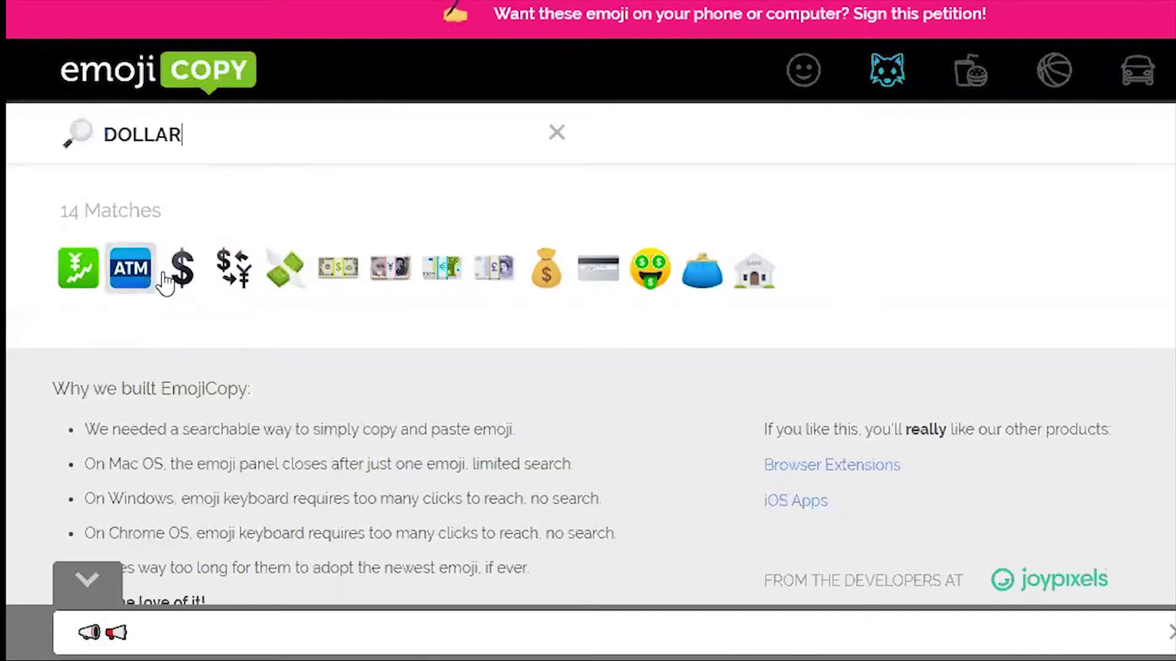
pyautogui.click(182, 270)
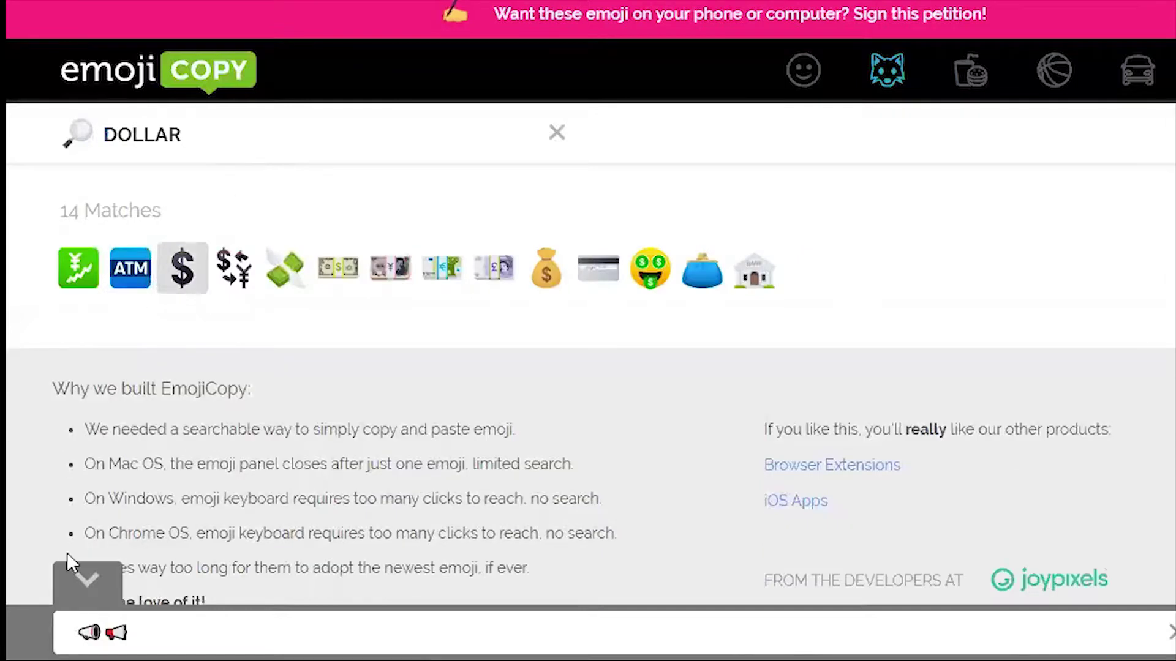
pyautogui.click(131, 623)
pyautogui.press('BackSpace')
pyautogui.press('BackSpace')
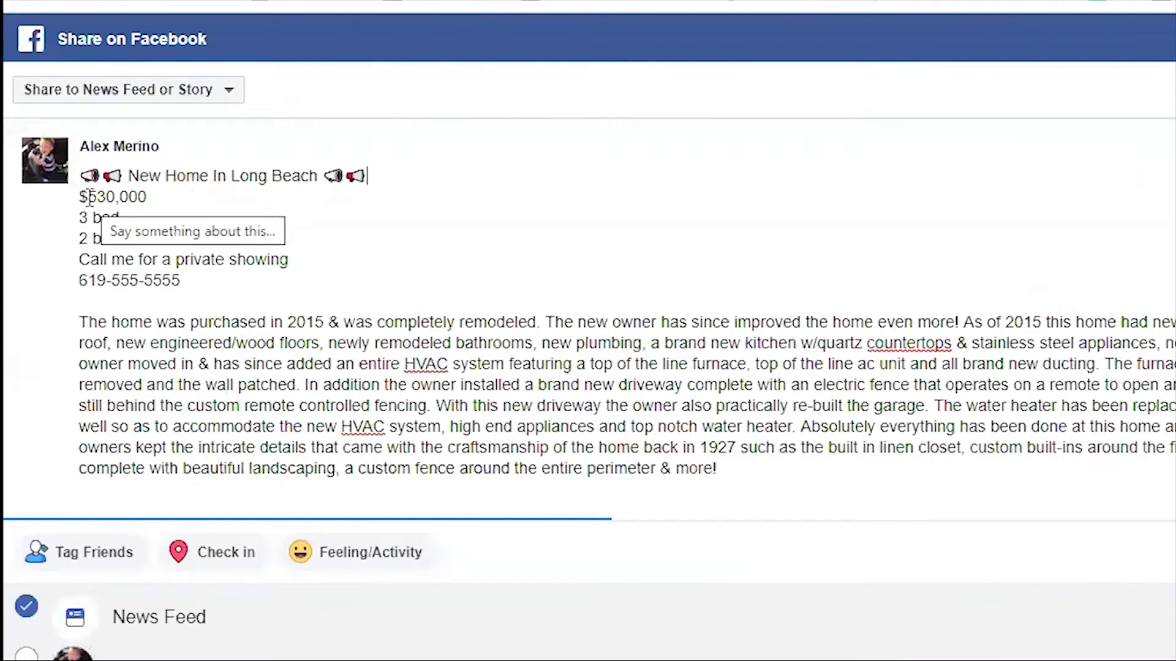
pyautogui.click(89, 197)
pyautogui.press('BackSpace')
pyautogui.hotkey('ctrl', 'v')
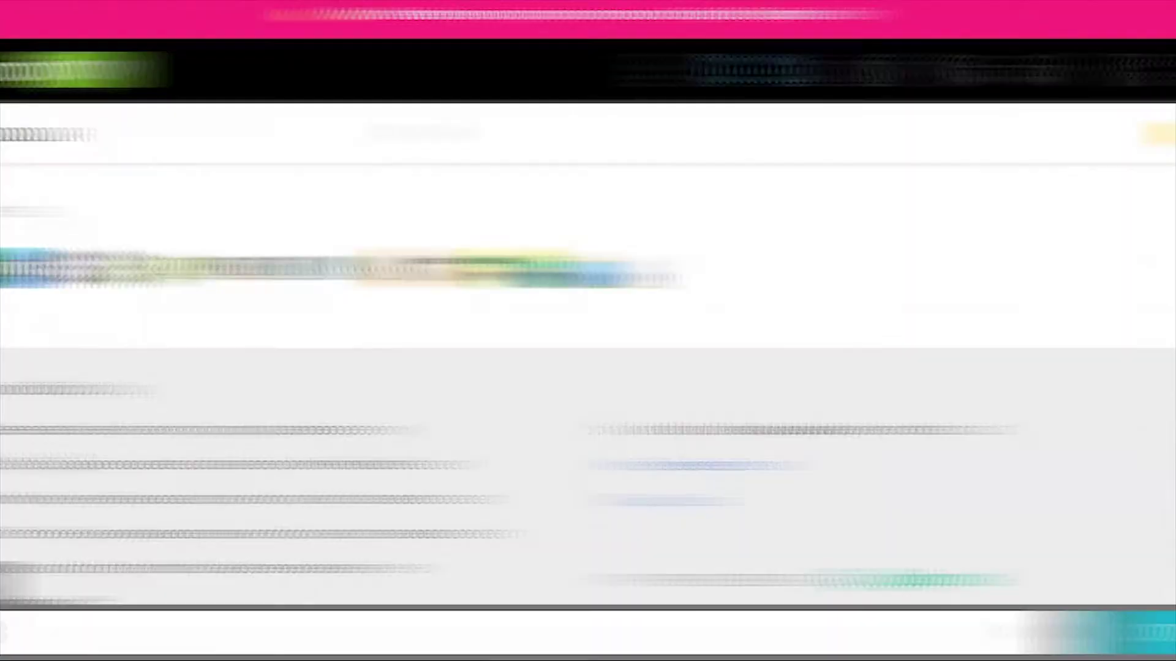
# Add a bed emoji to the bed line and a bathtub emoji to the bath line.
pyautogui.doubleClick(210, 124)
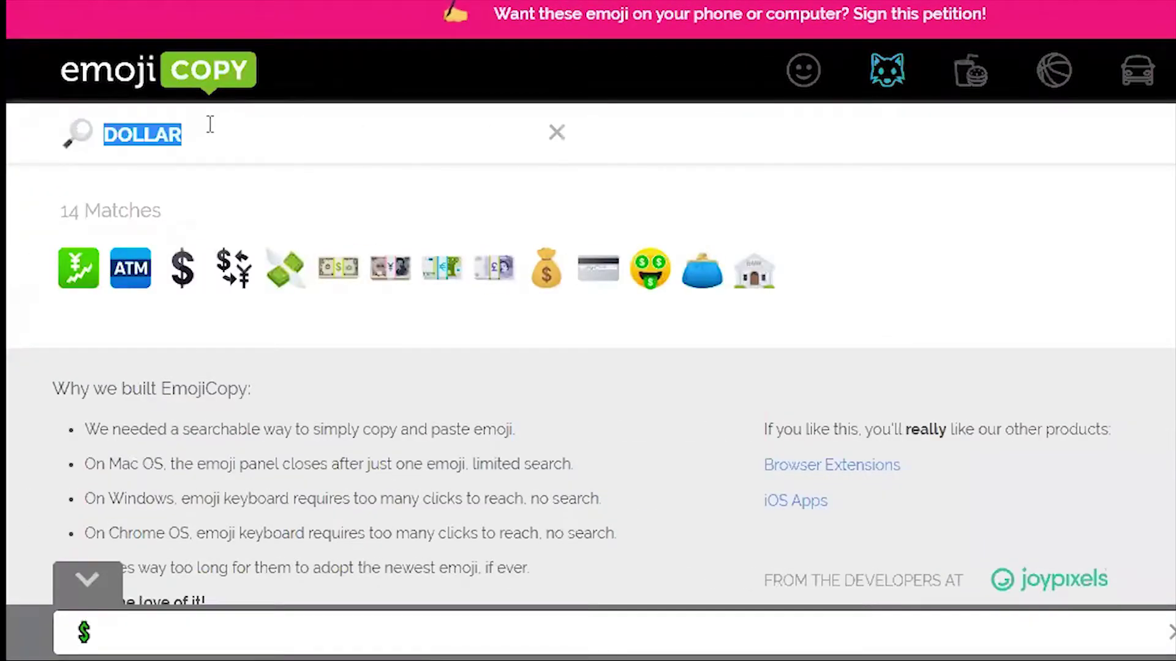
pyautogui.write('BED')
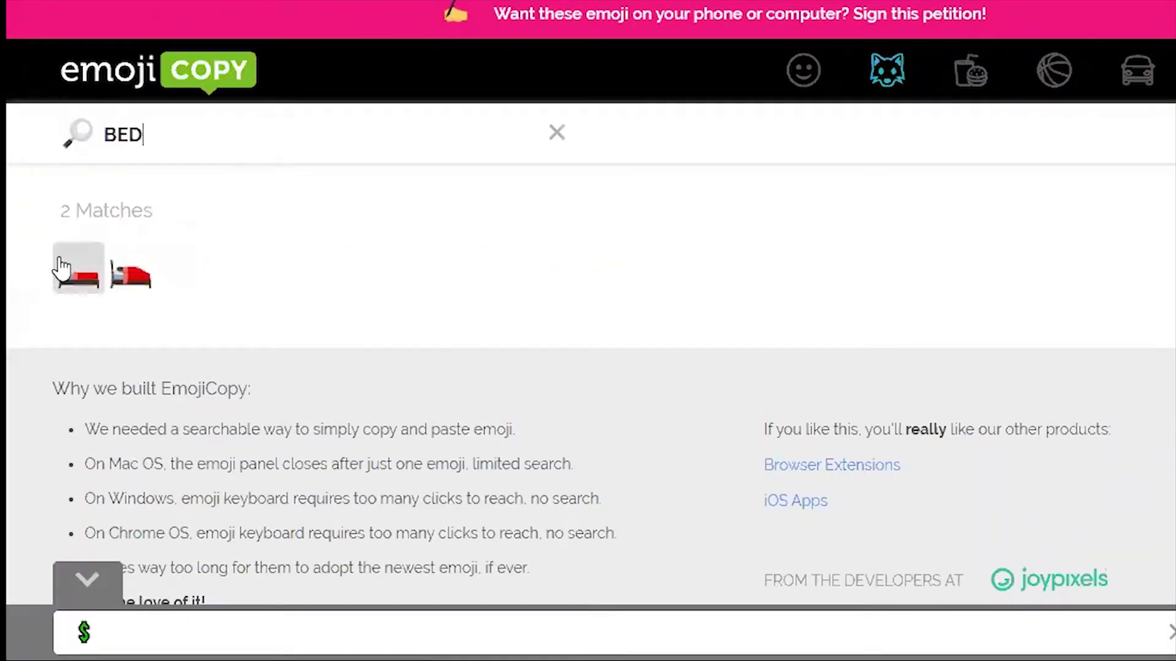
pyautogui.click(77, 274)
pyautogui.write('BATH')
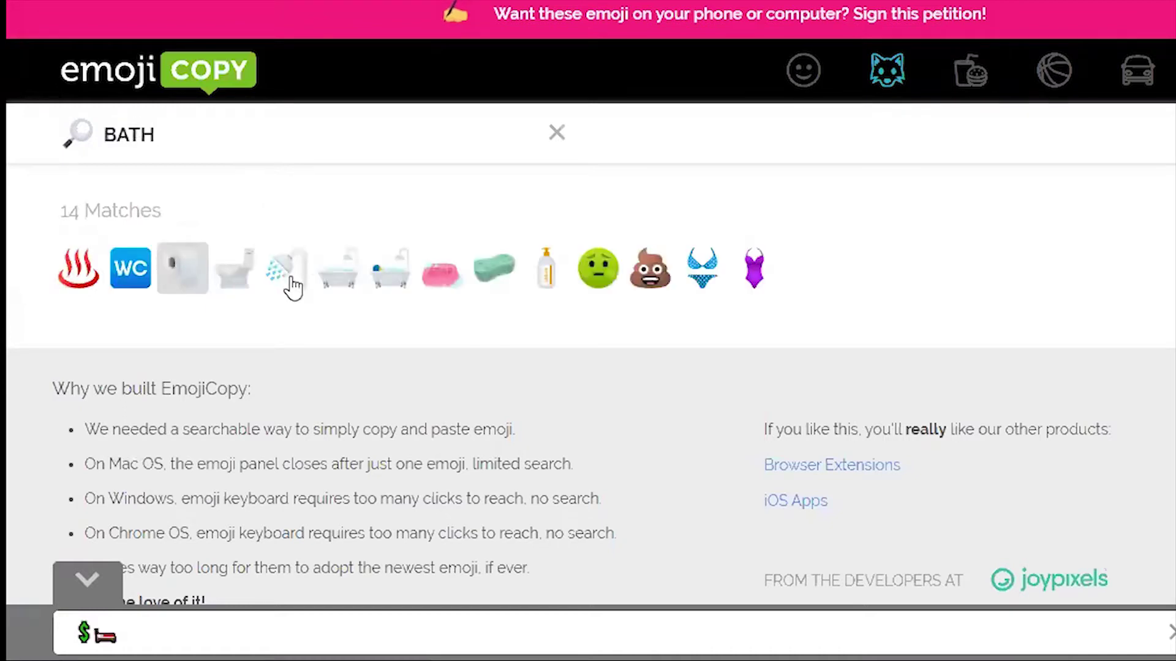
pyautogui.click(336, 267)
pyautogui.press('BackSpace')
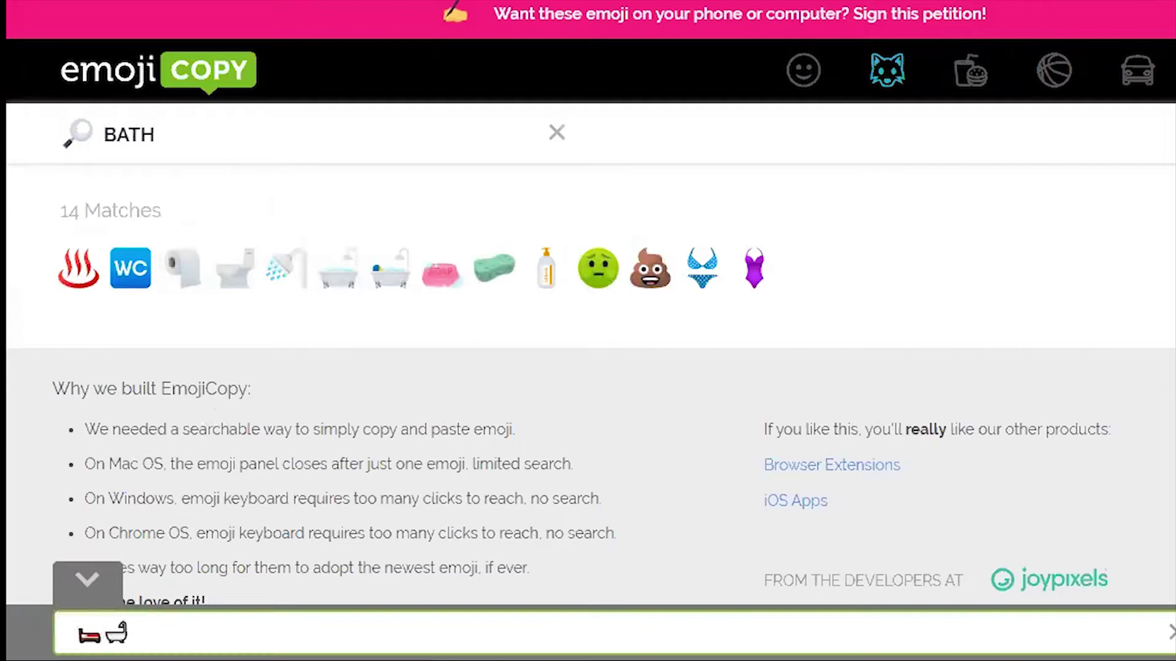
pyautogui.click(1175, 633)
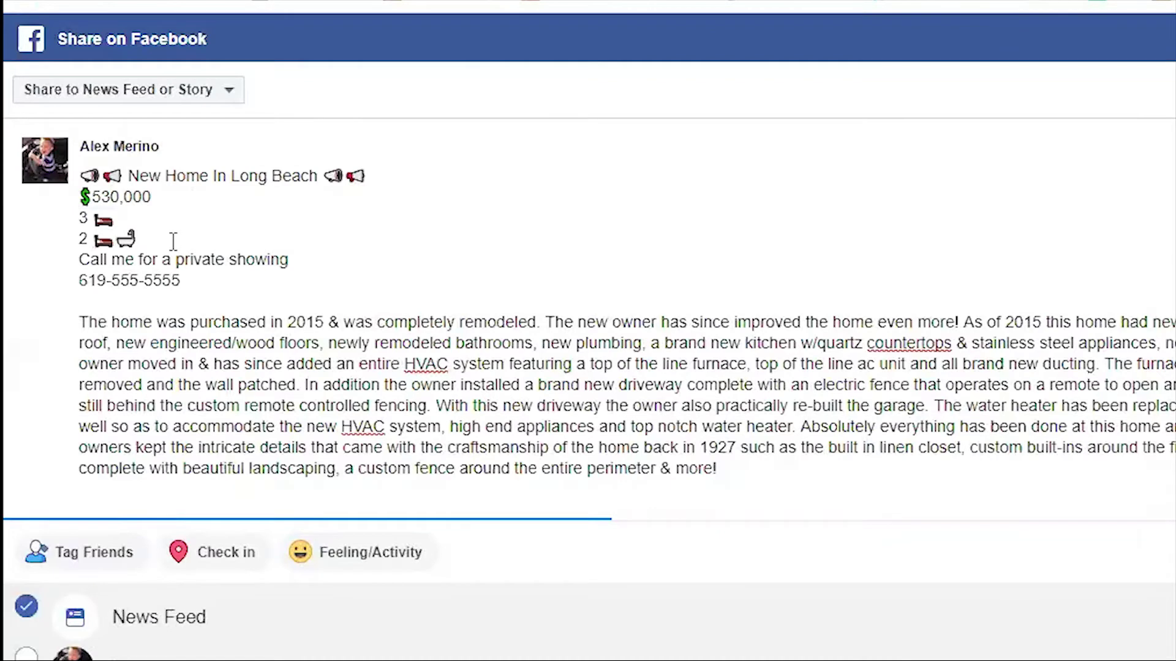
pyautogui.press('BackSpace')
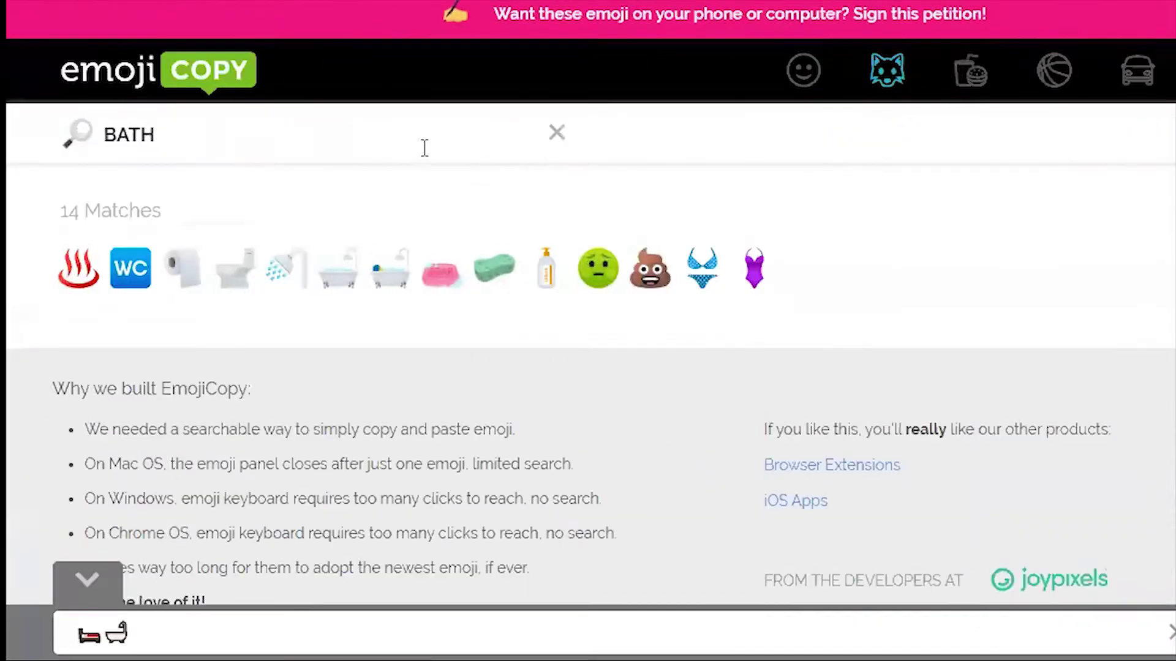
# End the phone number line with a red telephone emoji, removing the extra hand emoji.
pyautogui.click(428, 137)
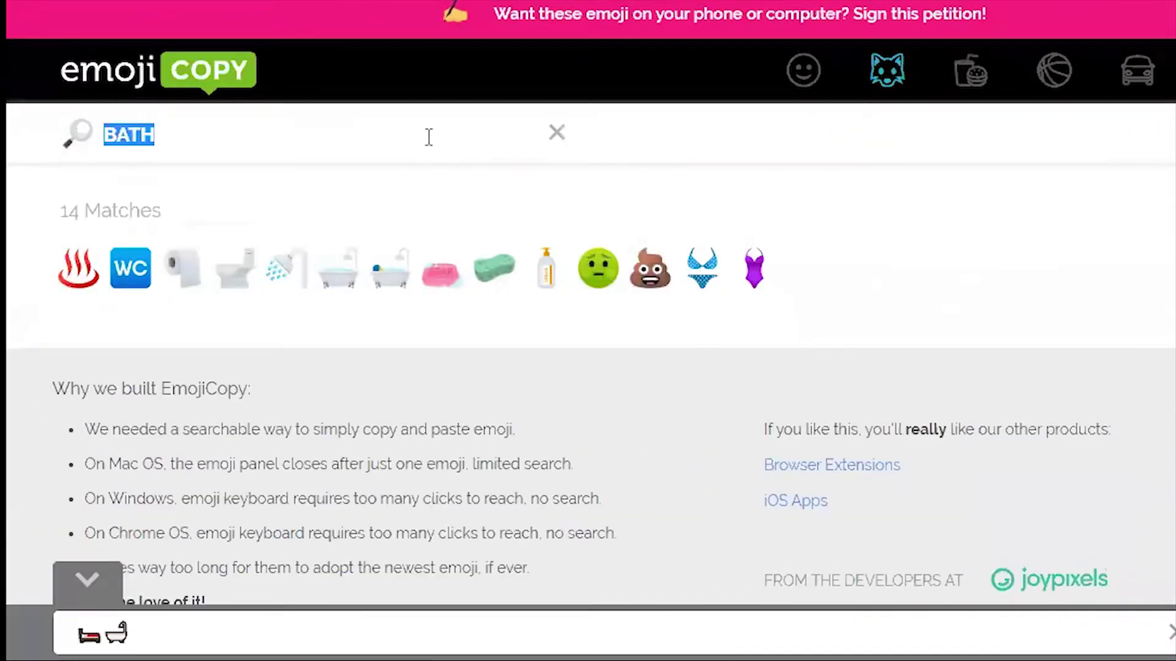
pyautogui.write('PHONE')
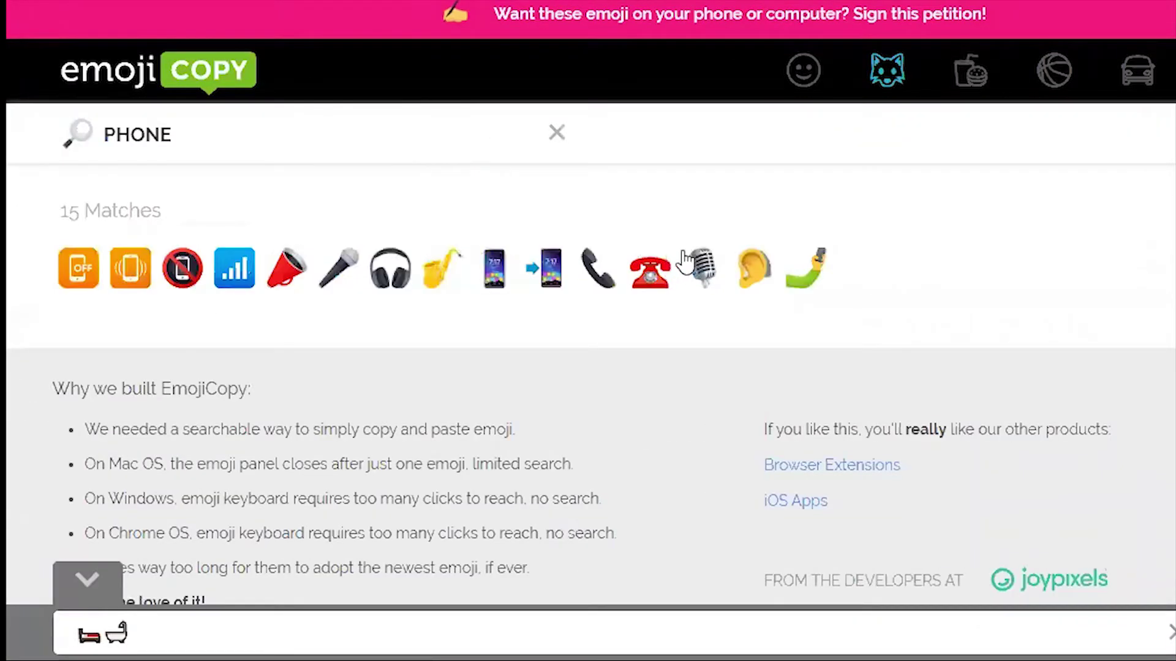
pyautogui.click(656, 275)
pyautogui.click(125, 633)
pyautogui.press('BackSpace')
pyautogui.press('BackSpace')
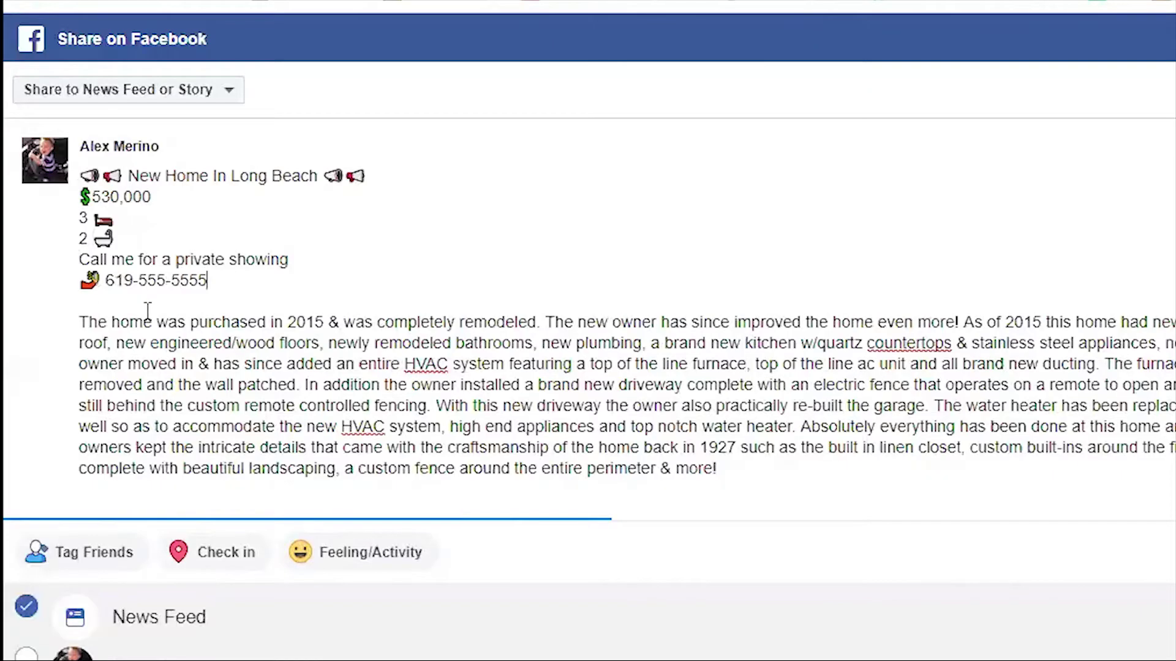
pyautogui.hotkey('ctrl', 'v')
pyautogui.press('Left')
pyautogui.press('BackSpace')
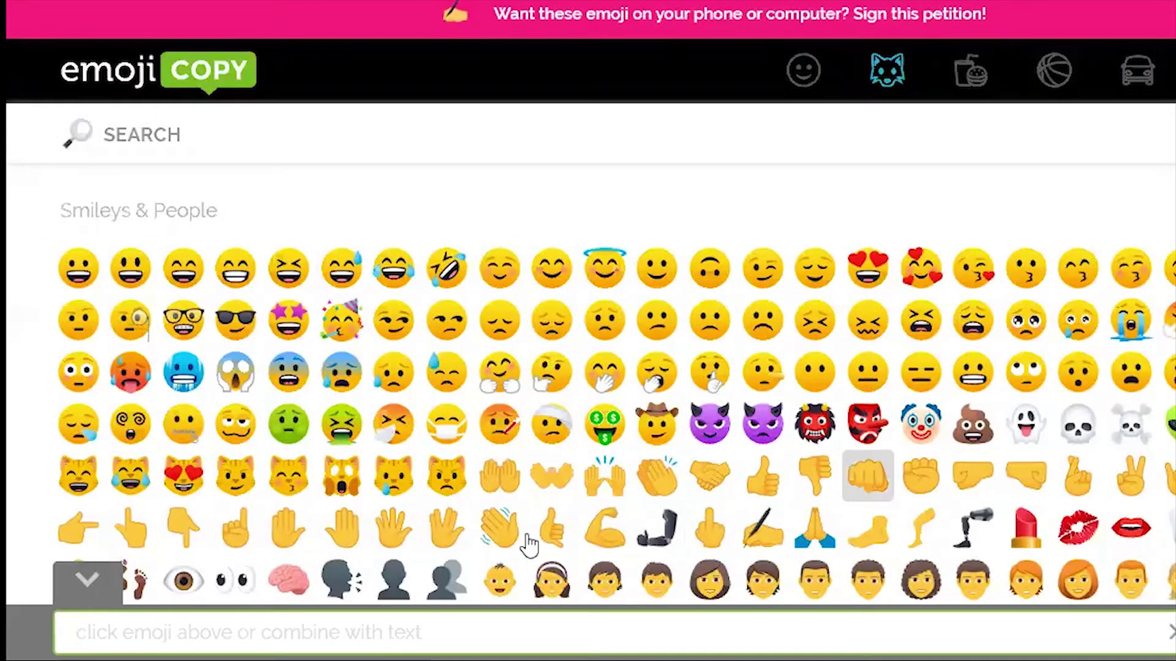
# Collect two pointing-down hand emojis in EmojiCopy for the description's end.
pyautogui.doubleClick(184, 540)
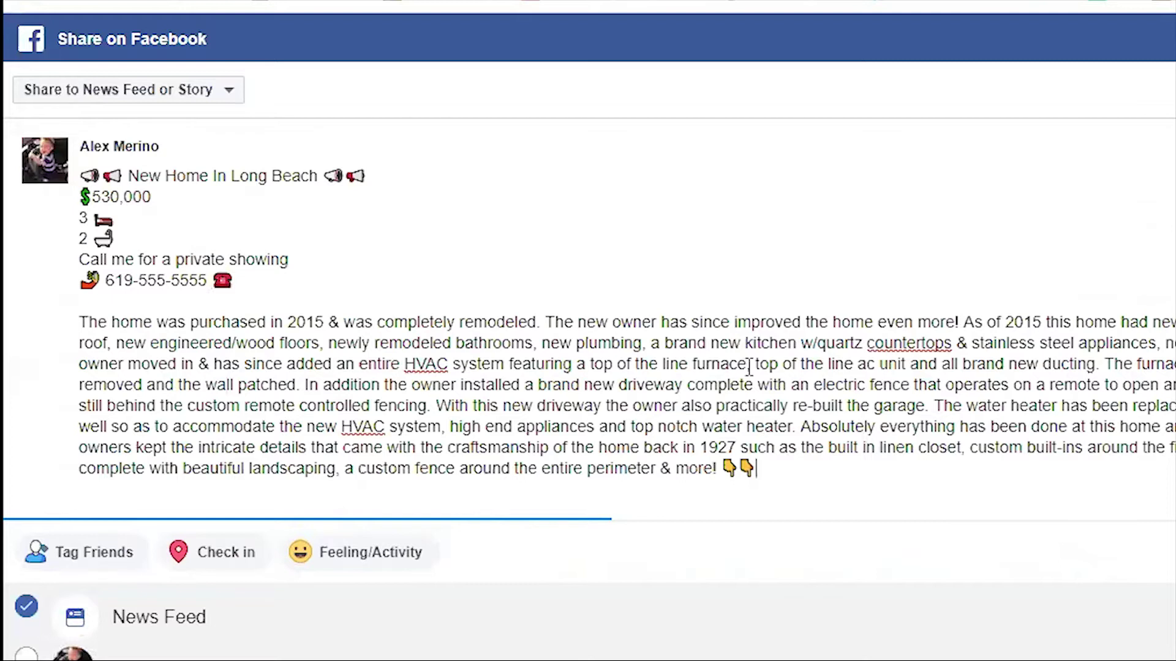
pyautogui.scroll(-7, 338, 318)
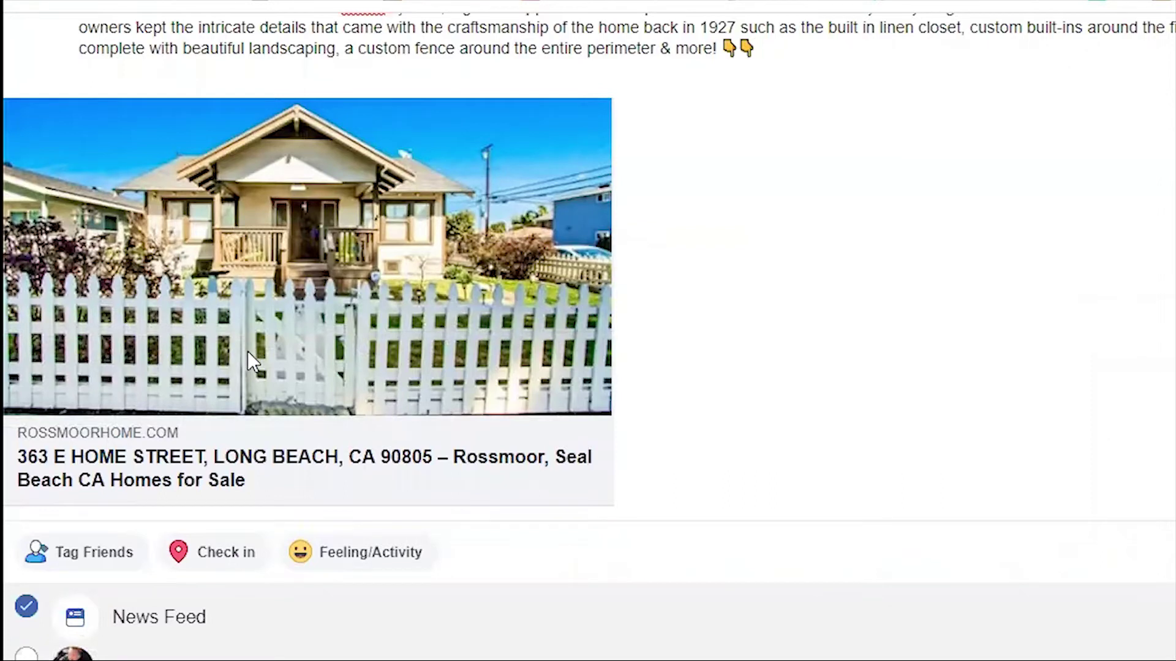
pyautogui.scroll(7, 348, 393)
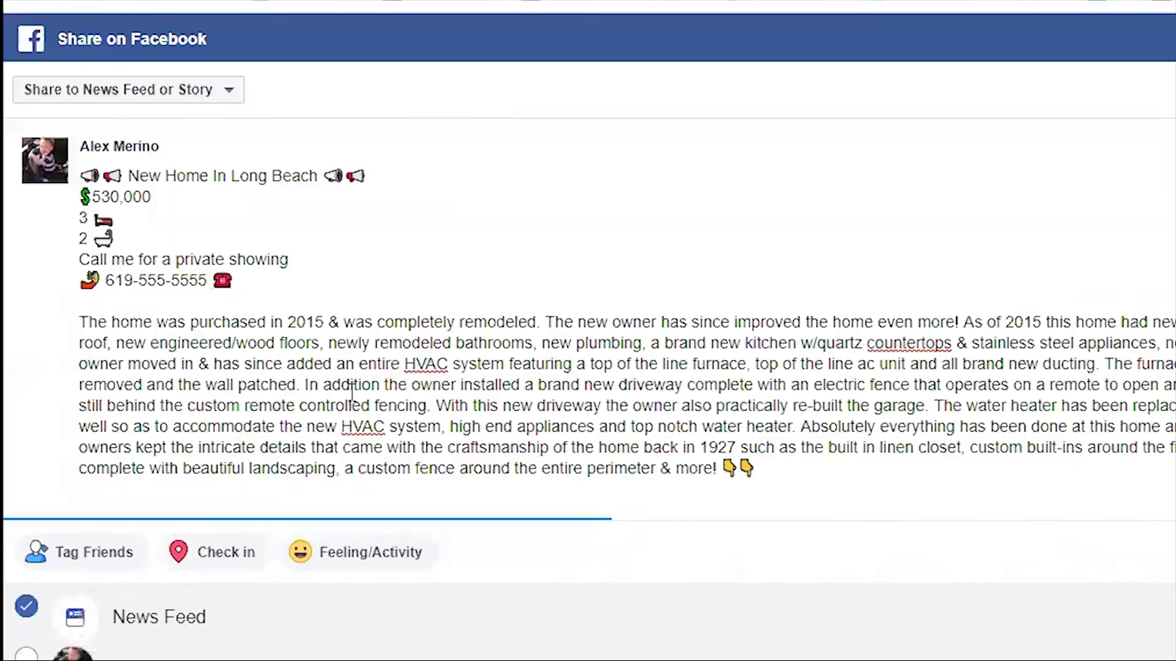
# Post the listing share on The Hyper-Farmer, a page you manage.
pyautogui.click(230, 92)
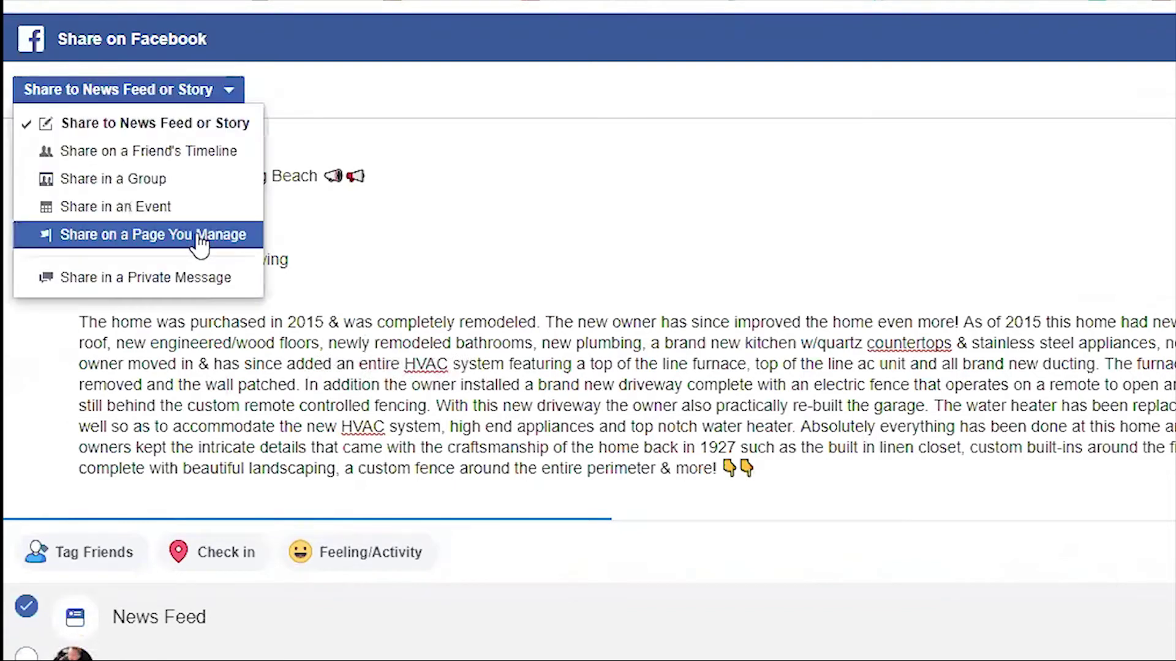
pyautogui.click(215, 237)
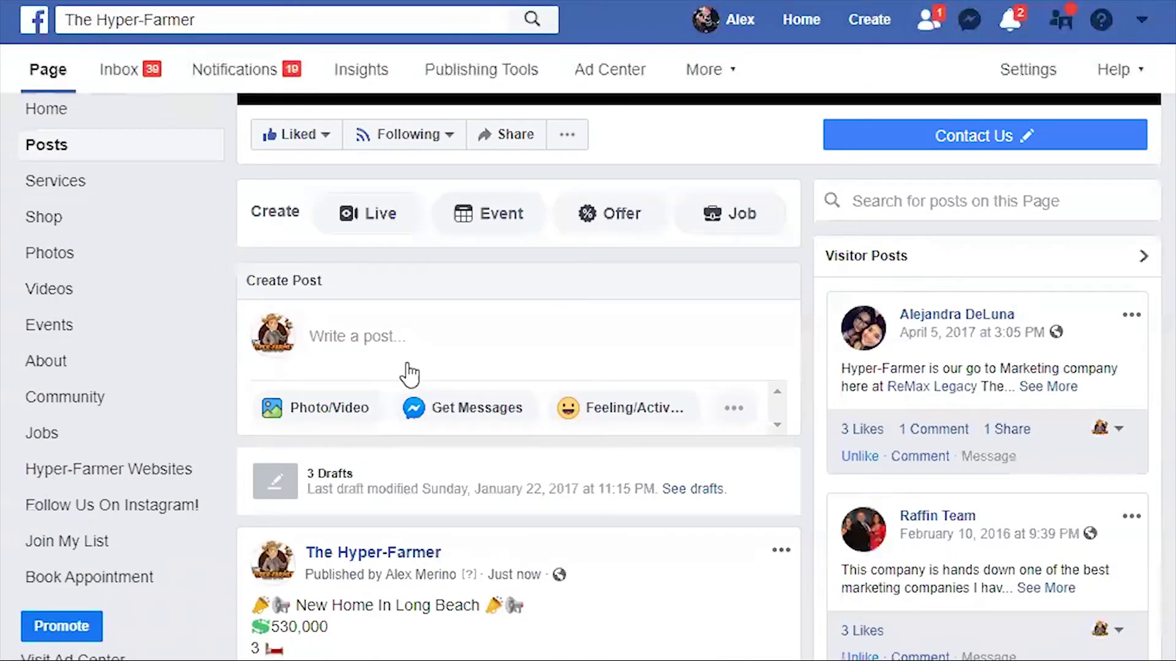
pyautogui.scroll(-4, 409, 358)
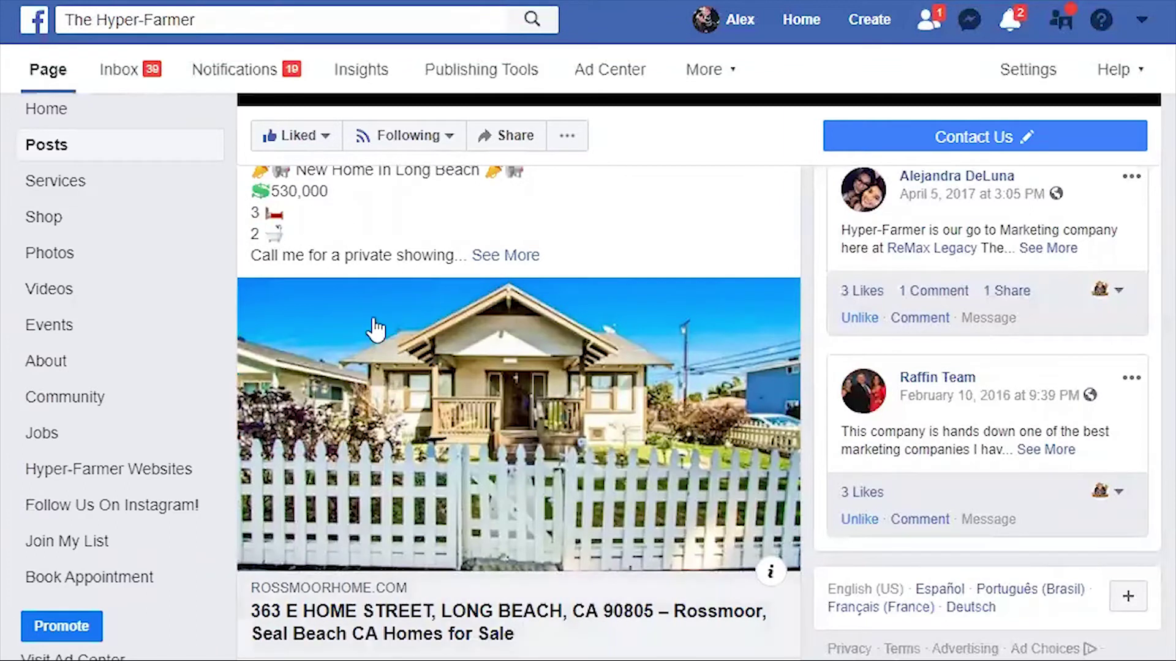
pyautogui.scroll(2, 288, 300)
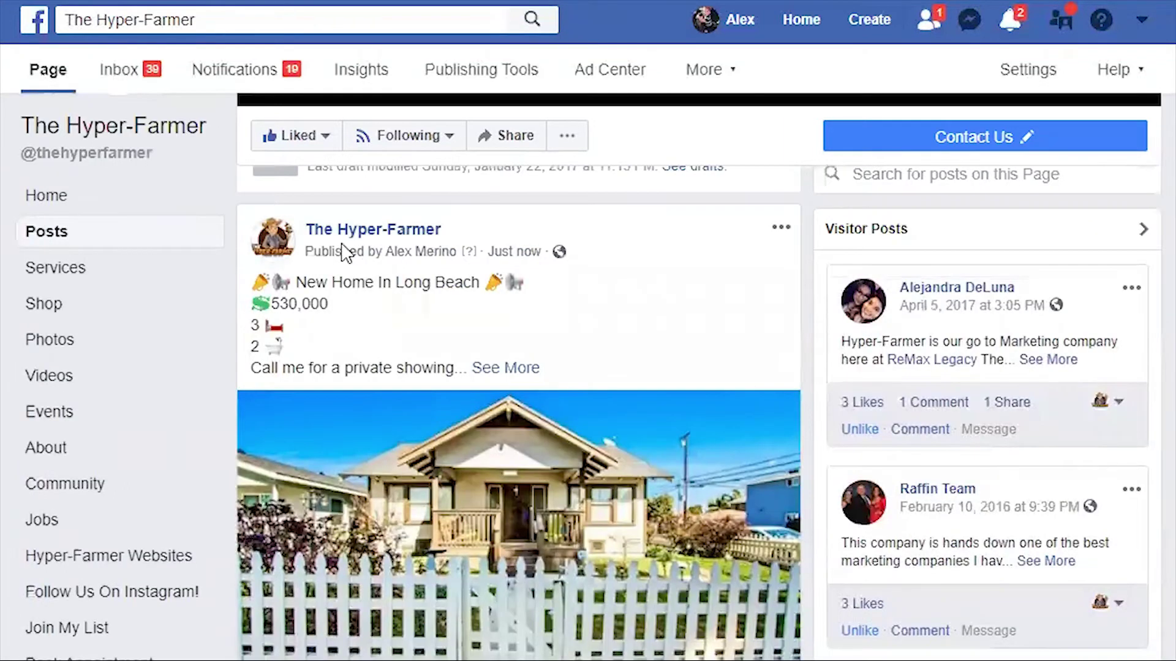
pyautogui.scroll(-4, 346, 252)
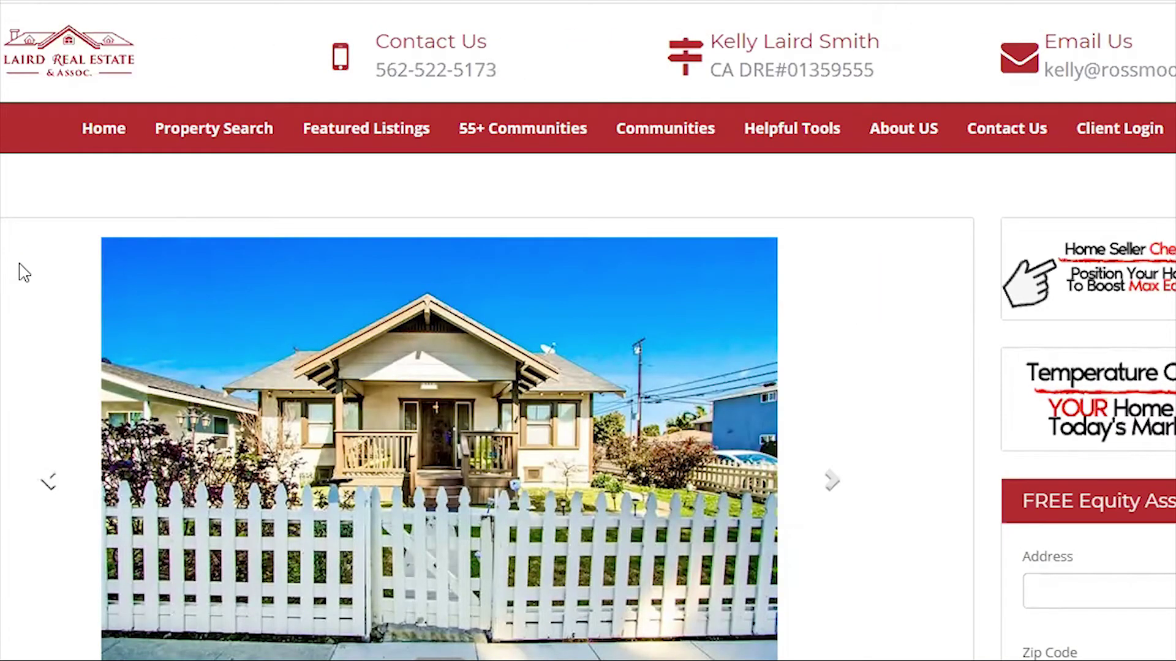
# Scroll the listing page to its photo and price details, then back up.
pyautogui.scroll(-10, 27, 306)
pyautogui.scroll(4, 57, 410)
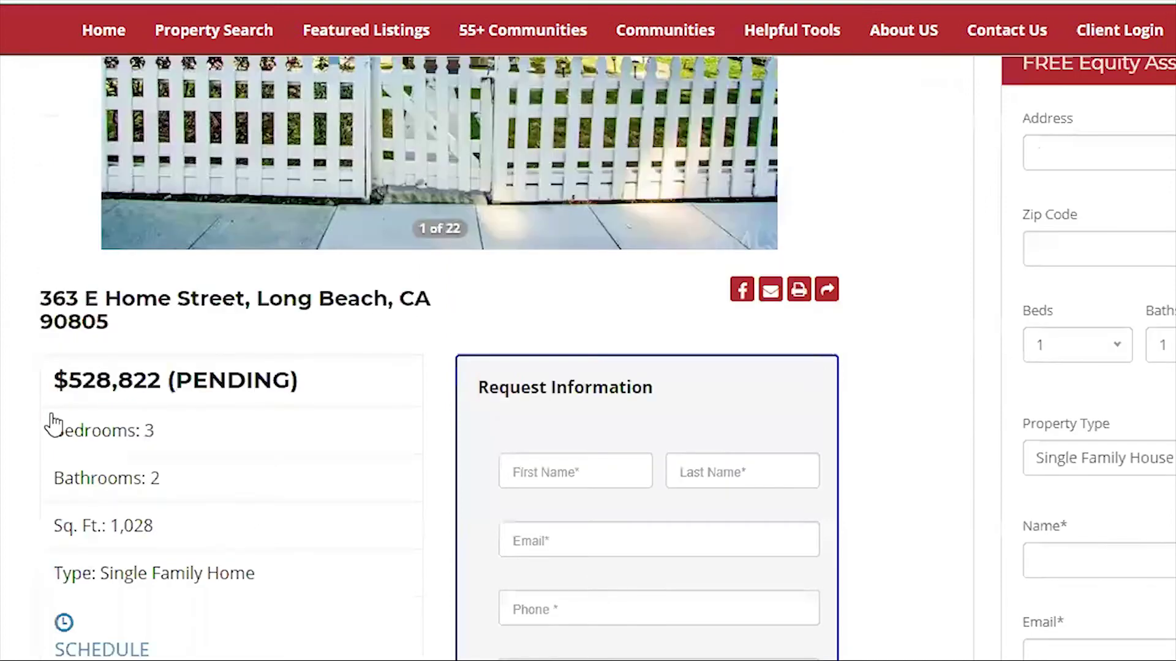
pyautogui.scroll(5, 54, 422)
pyautogui.scroll(2, 54, 422)
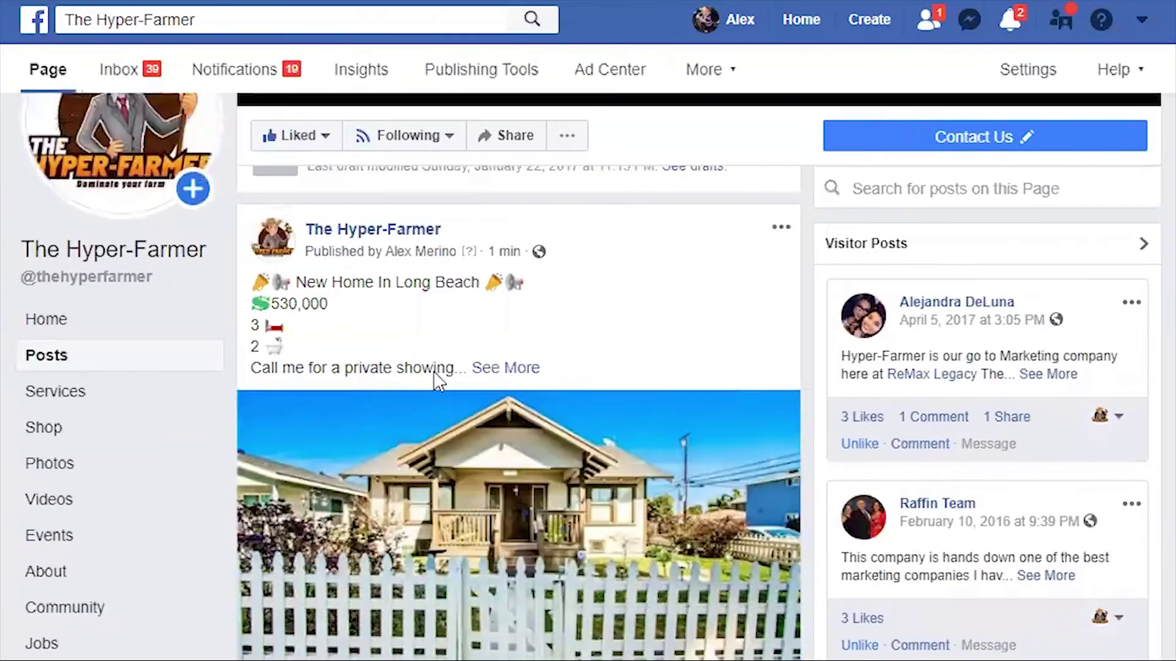
pyautogui.scroll(-5, 433, 375)
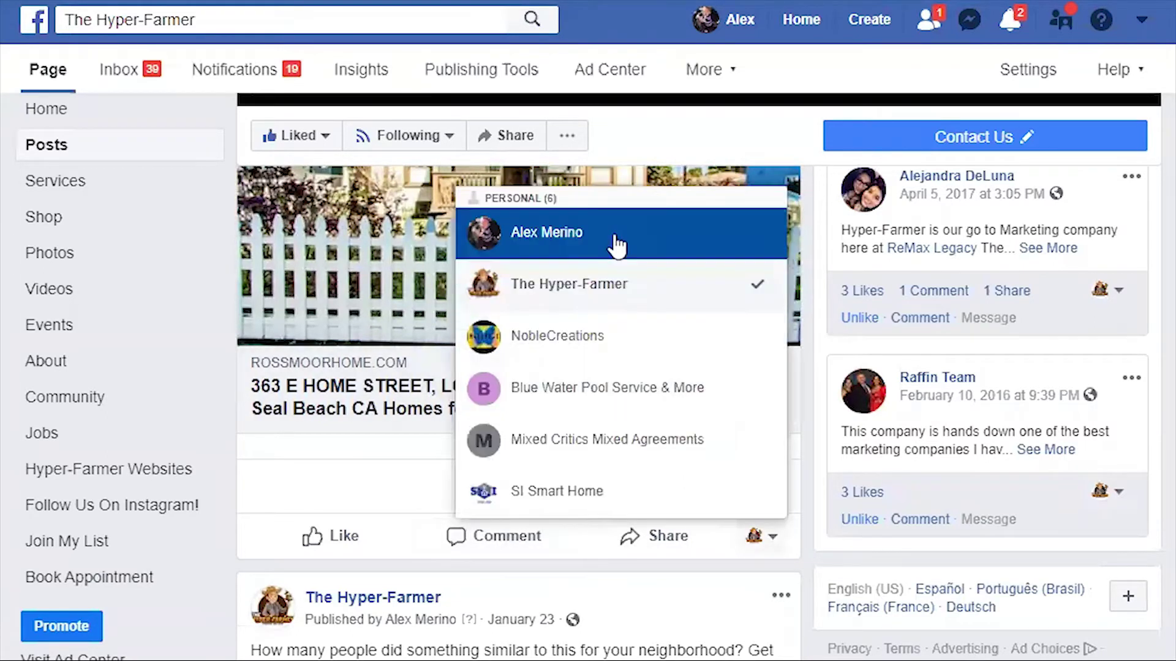
# As your profile, share The Hyper-Farmer's listing post to your timeline with the original post included.
pyautogui.click(615, 240)
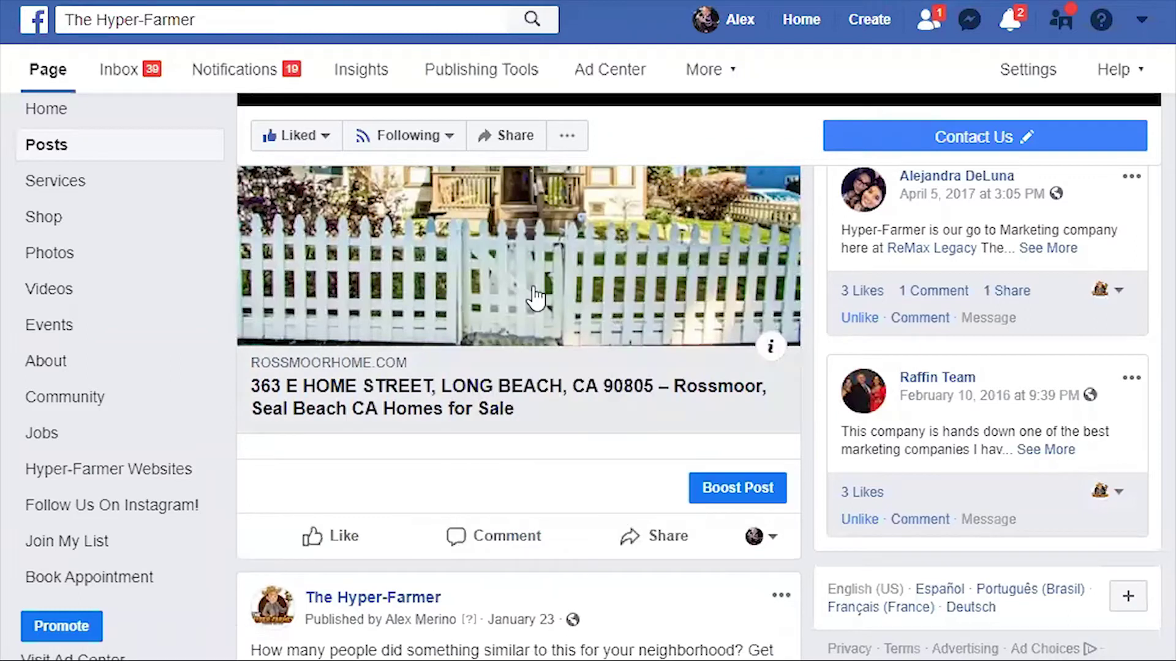
pyautogui.click(654, 539)
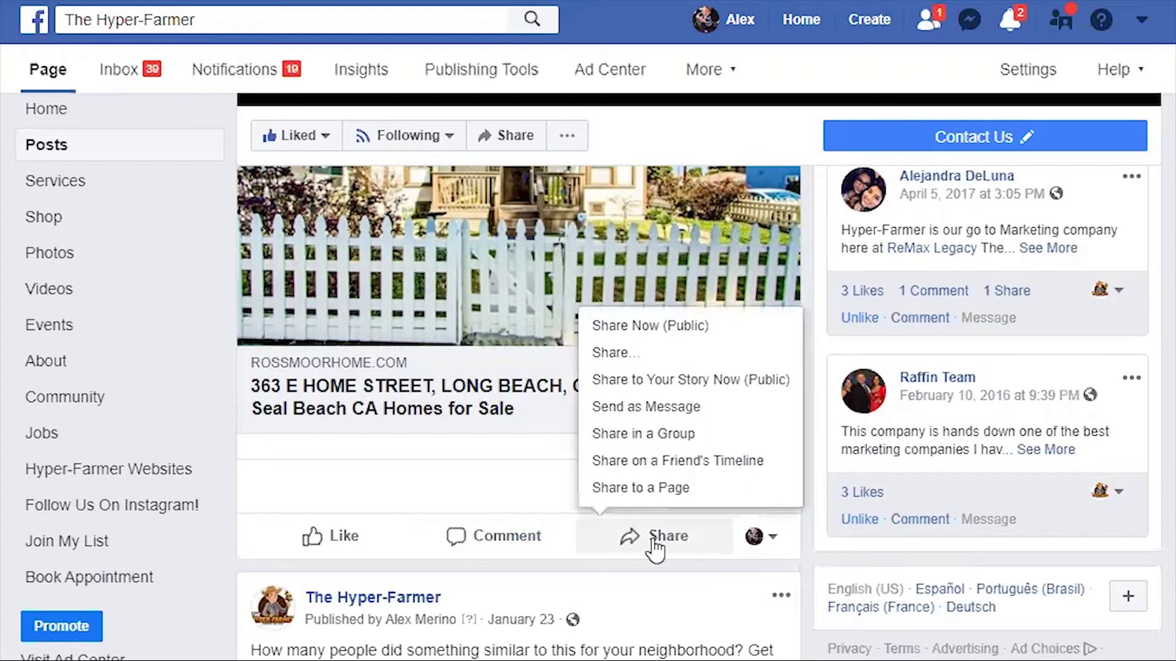
pyautogui.click(722, 362)
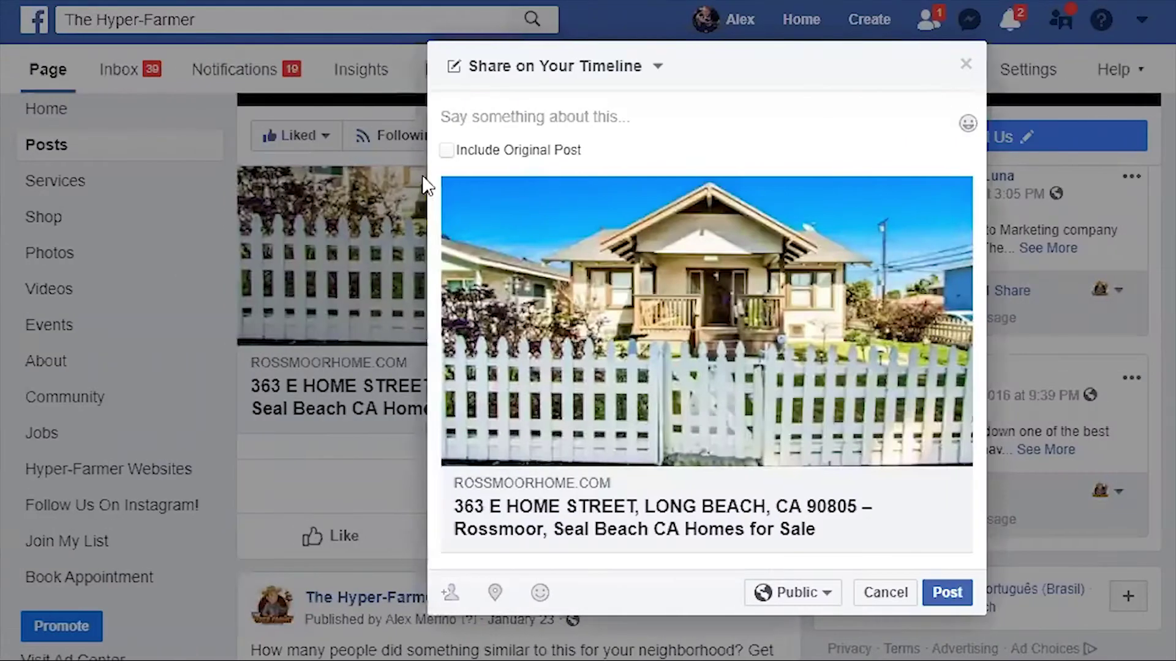
pyautogui.click(447, 151)
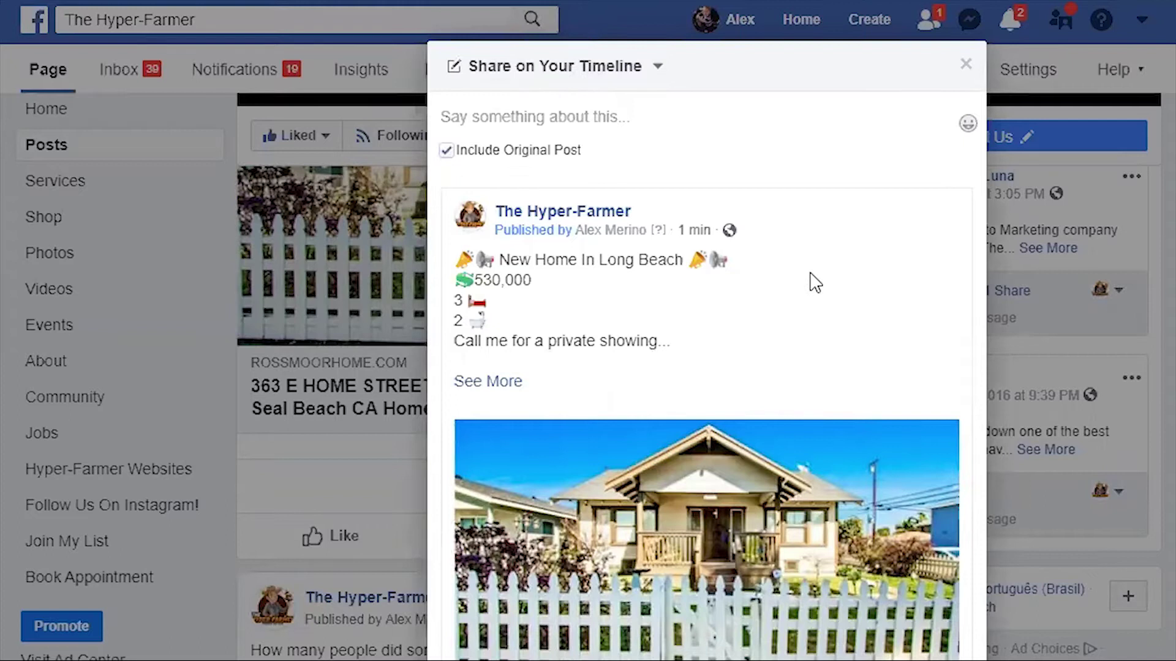
pyautogui.scroll(-3, 815, 283)
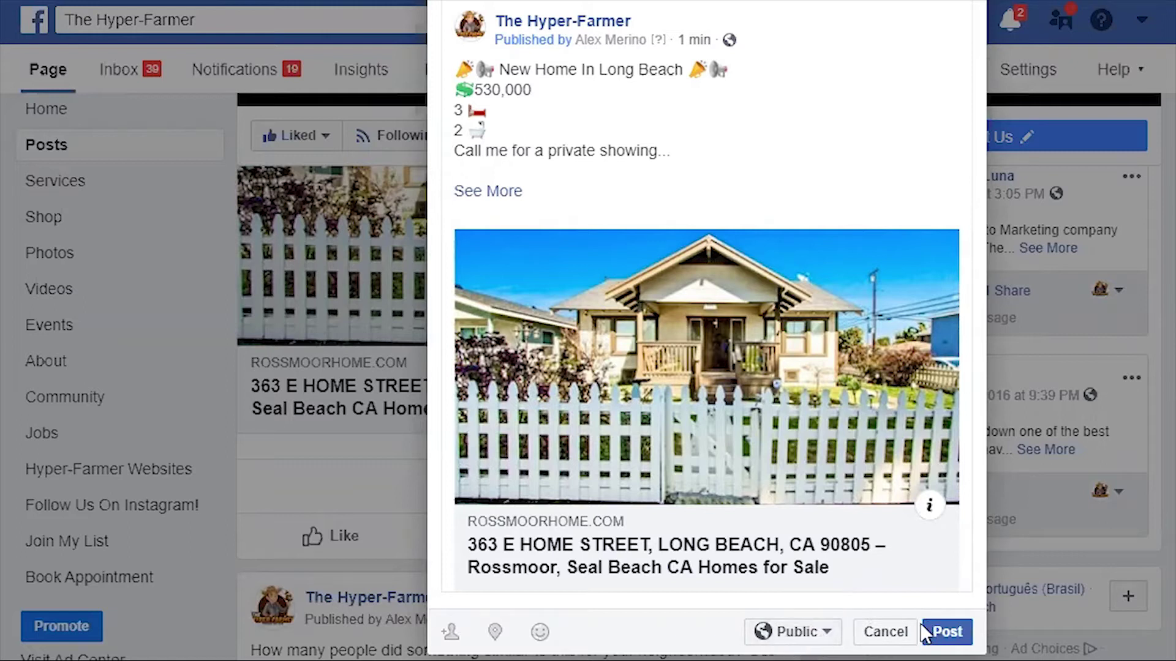
pyautogui.click(899, 639)
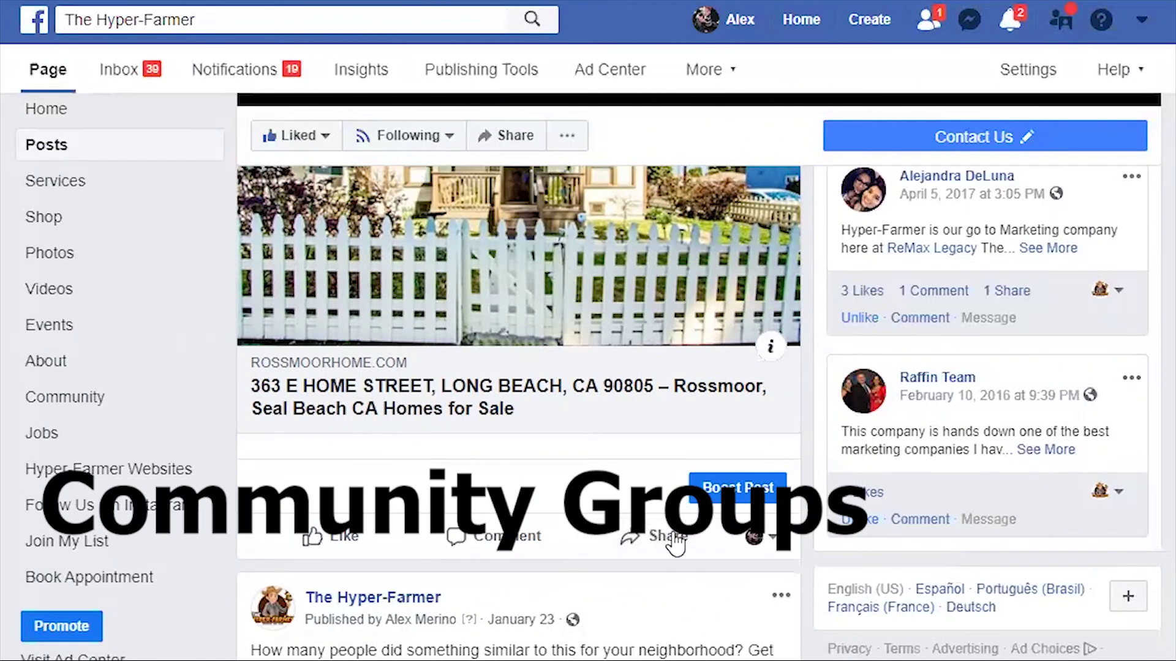
pyautogui.click(673, 542)
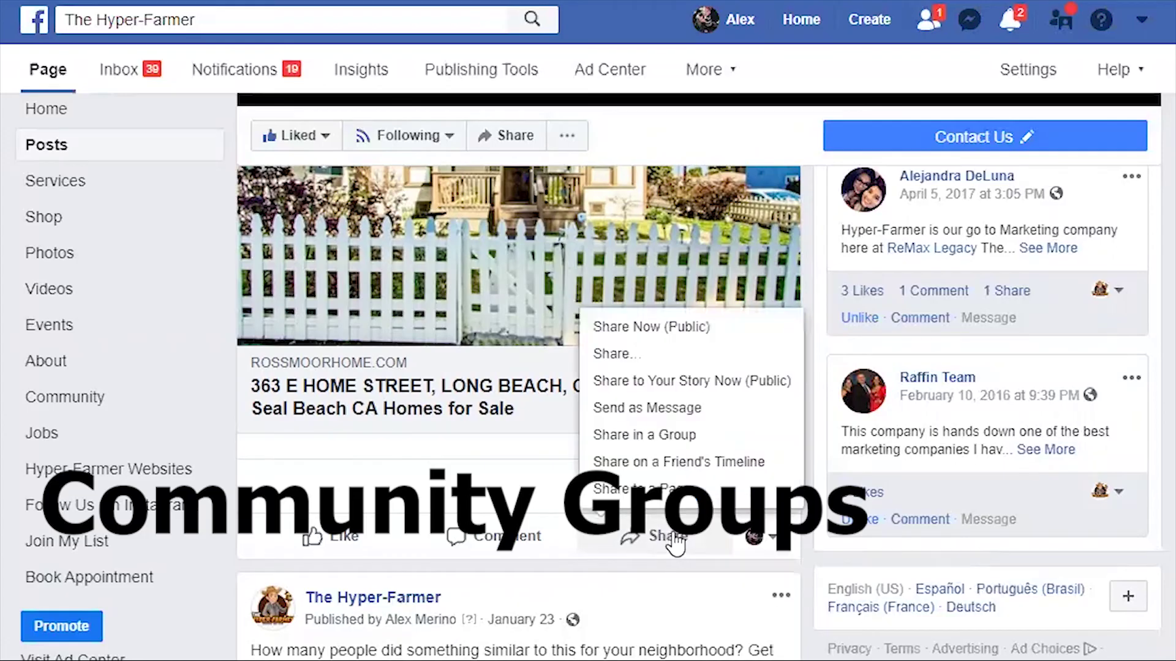
pyautogui.click(660, 436)
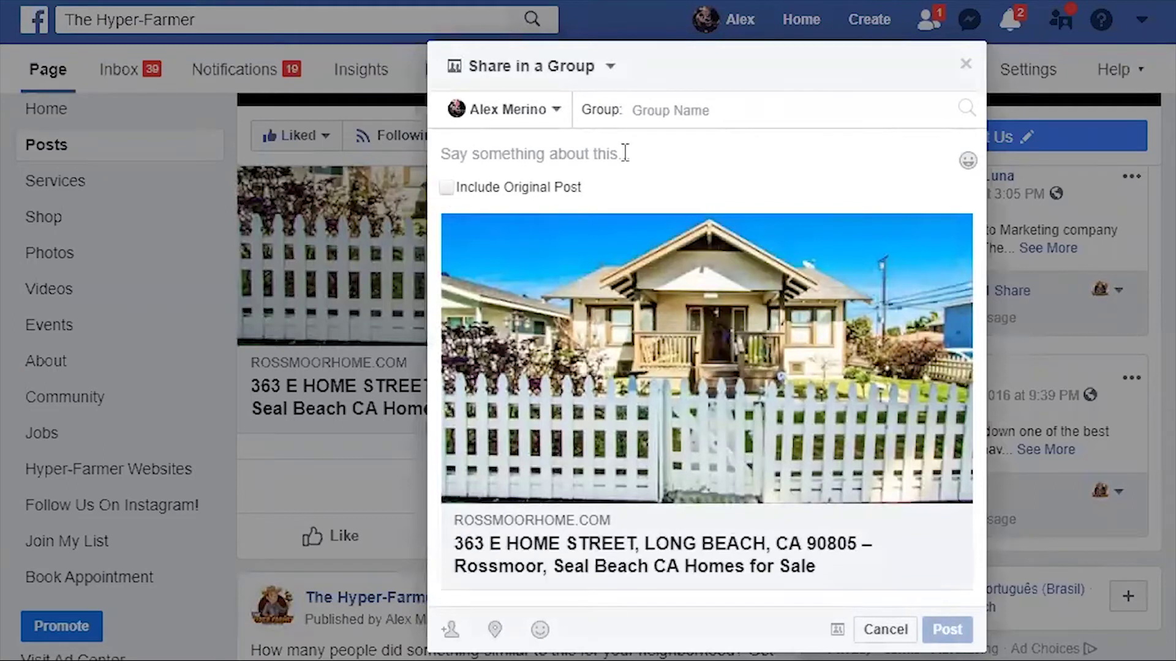
pyautogui.write('buy')
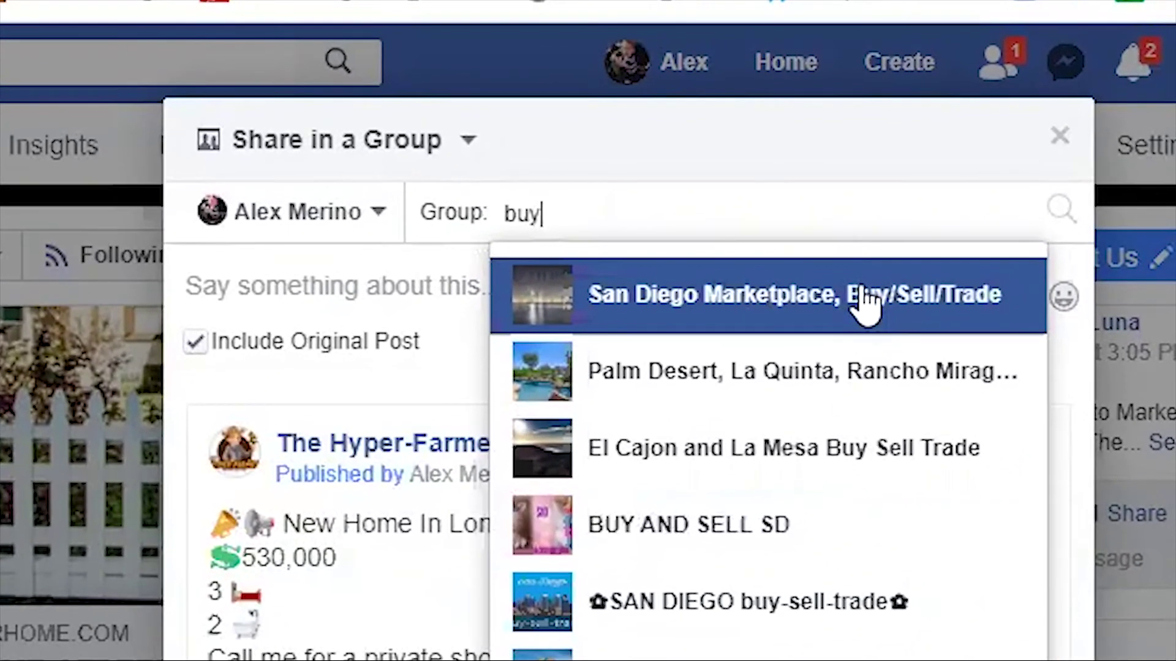
pyautogui.click(864, 297)
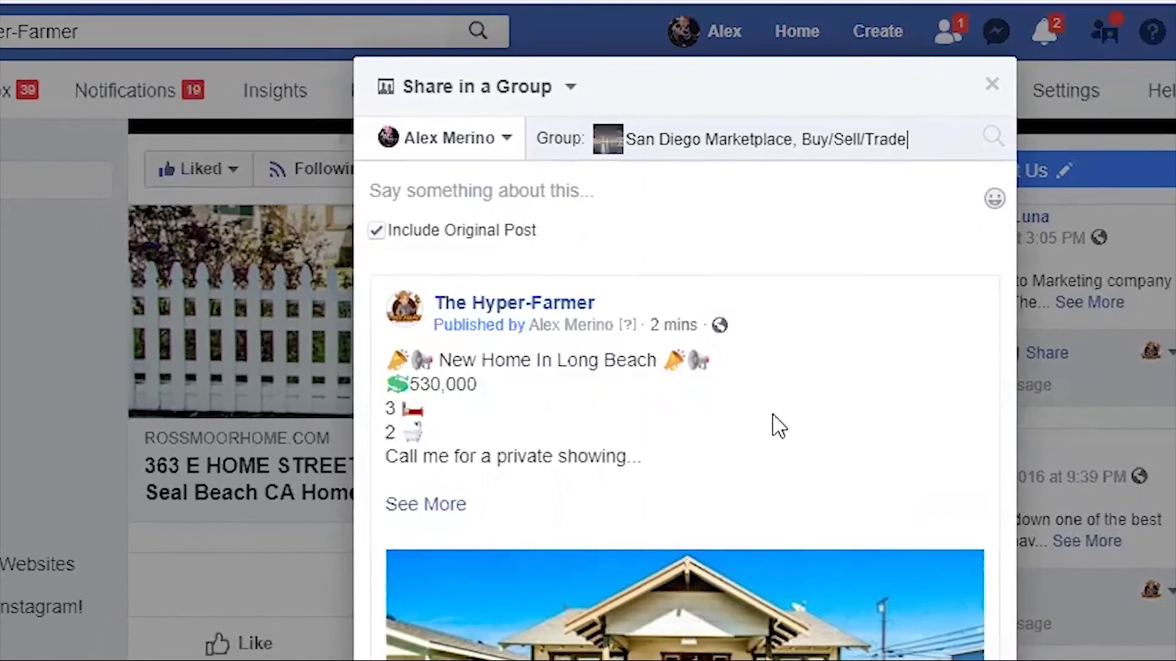
pyautogui.scroll(-4, 776, 401)
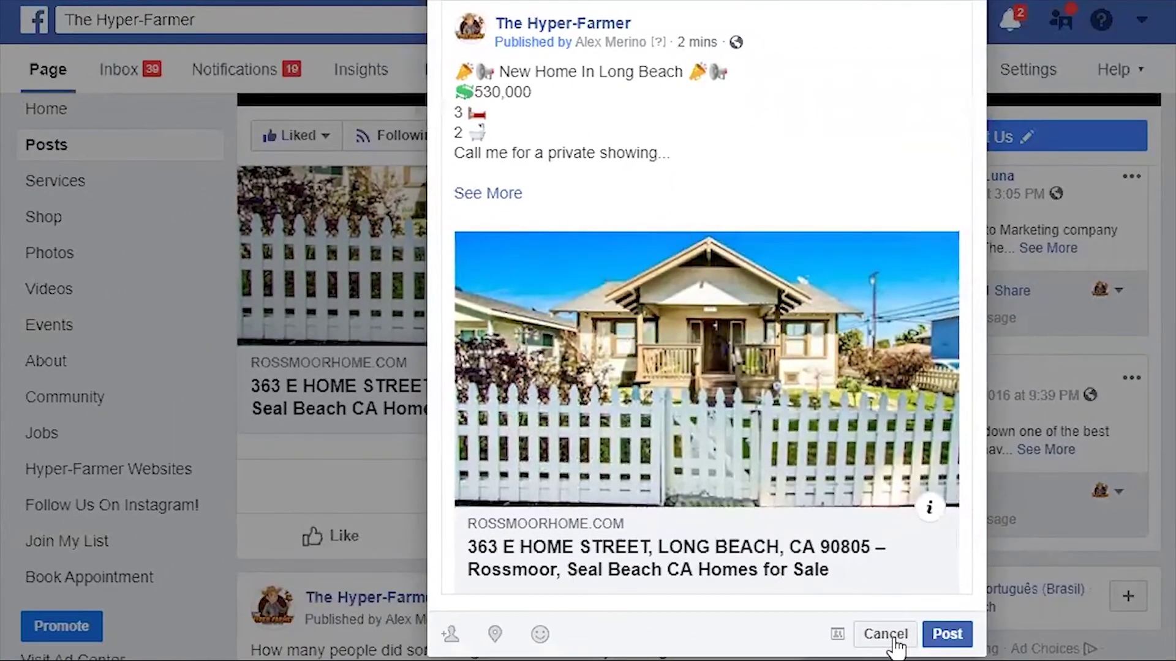
pyautogui.click(888, 657)
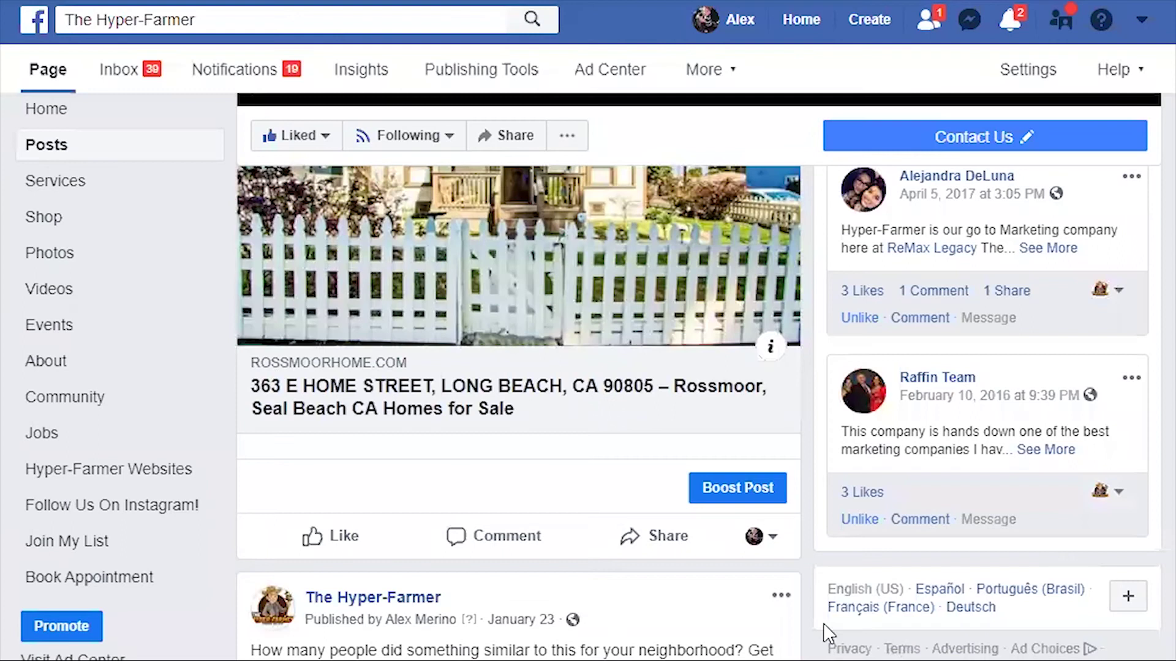
# Share the listing in a group with the original included, choosing ✿SAN DIEGO buy-sell-trade✿ after searching 'buy'.
pyautogui.click(673, 545)
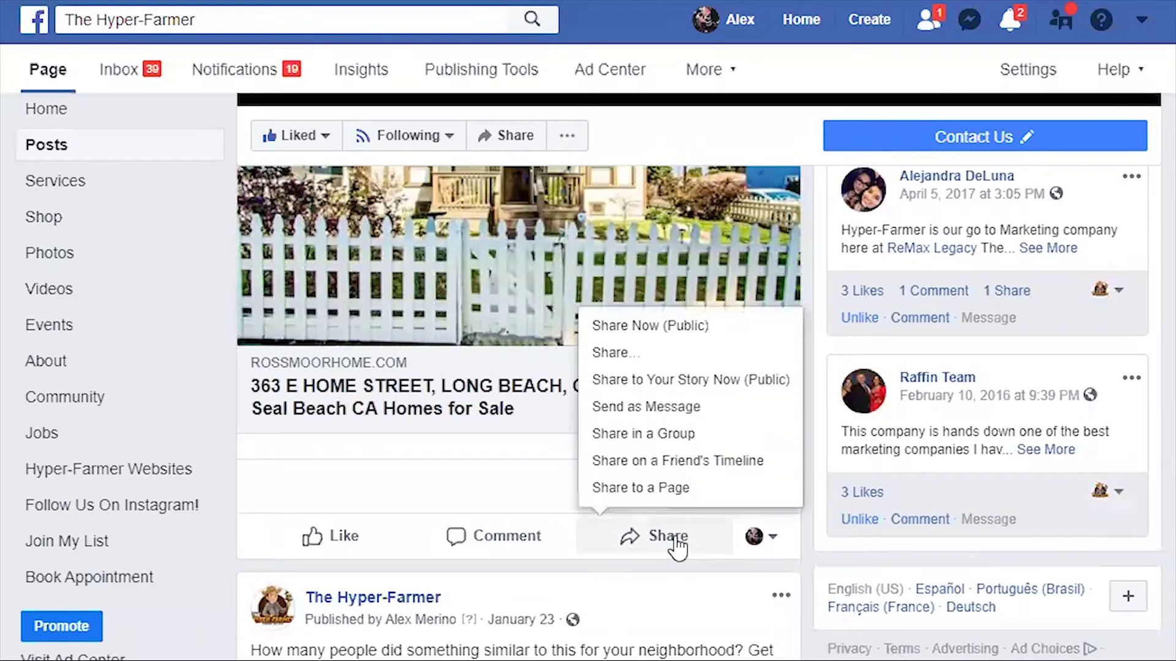
pyautogui.click(710, 436)
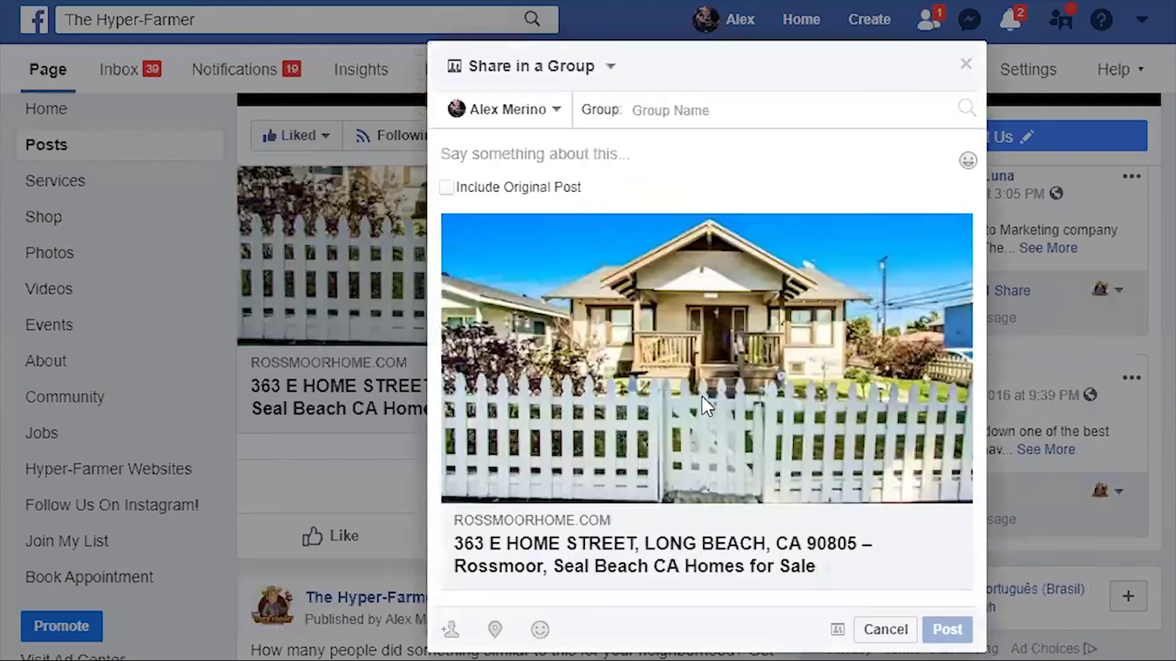
pyautogui.click(447, 188)
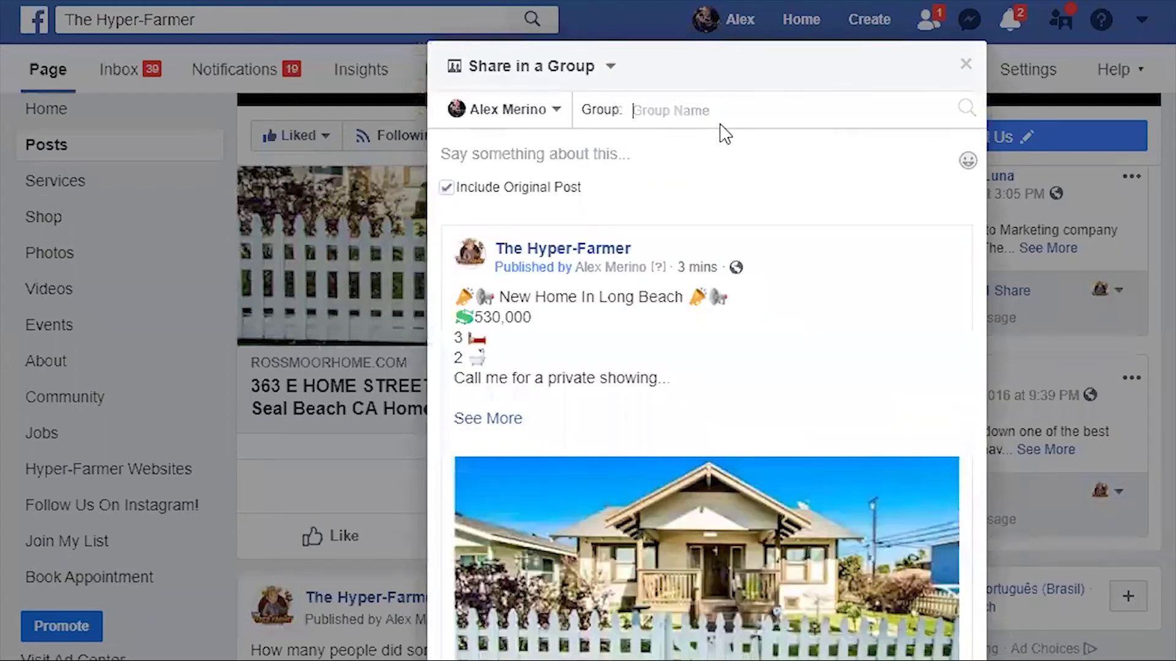
pyautogui.write('buy')
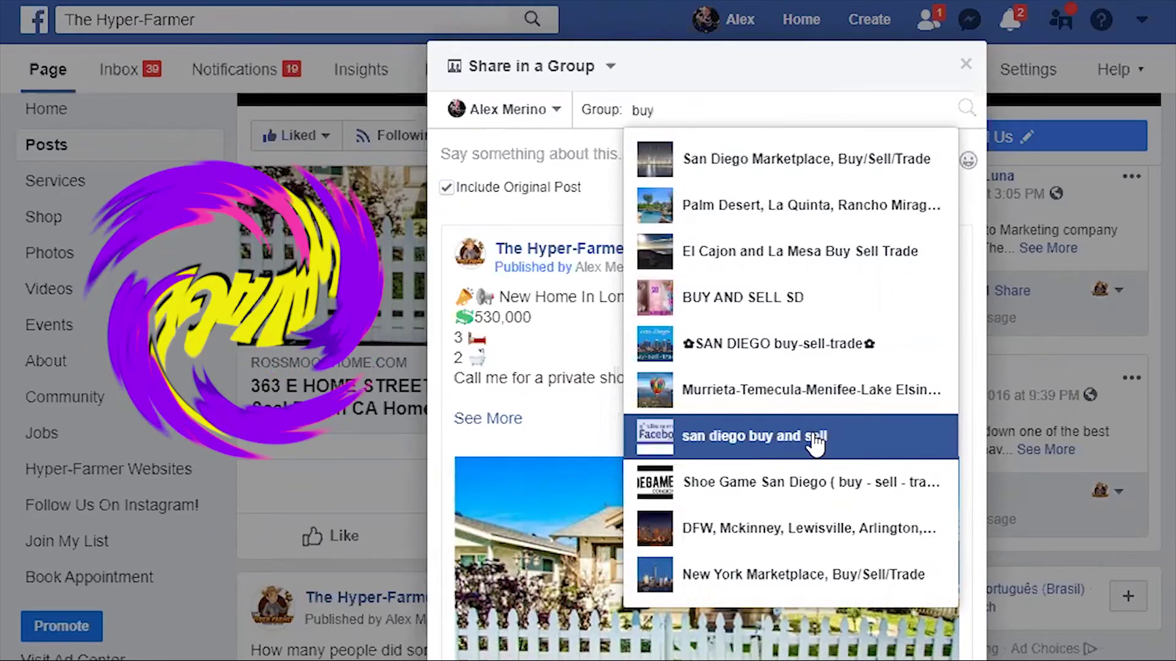
pyautogui.click(845, 348)
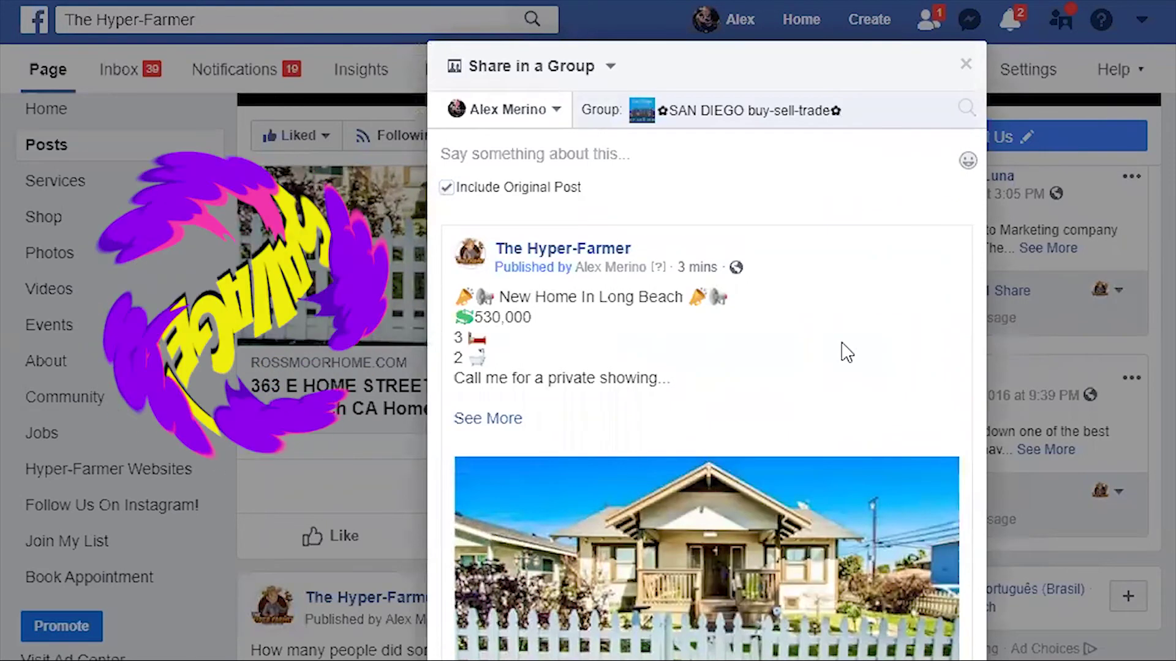